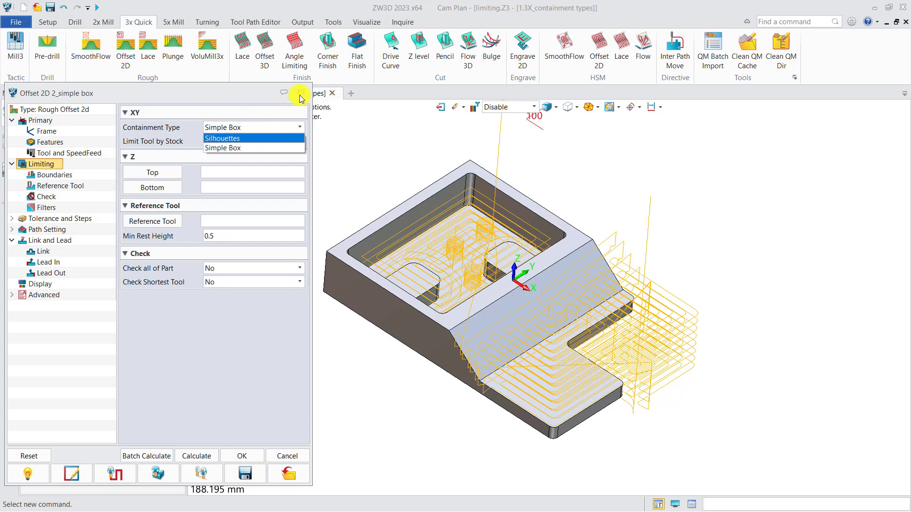
# Review the simple box operation's part and settings, then hide its toolpath
pyautogui.click(300, 96)
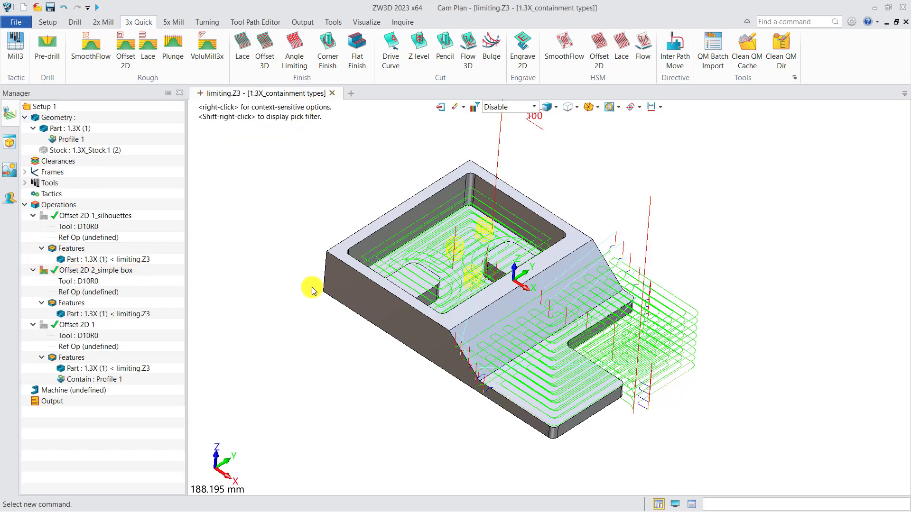
pyautogui.click(112, 318)
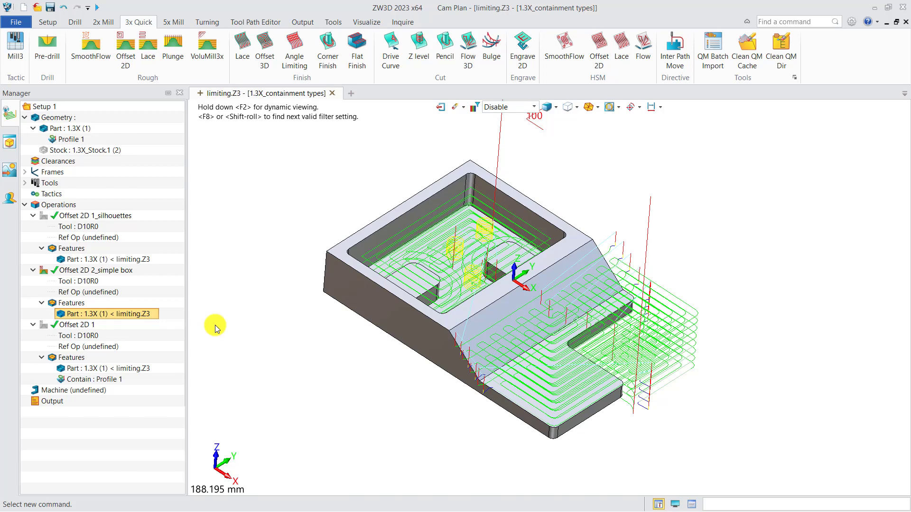
pyautogui.doubleClick(120, 270)
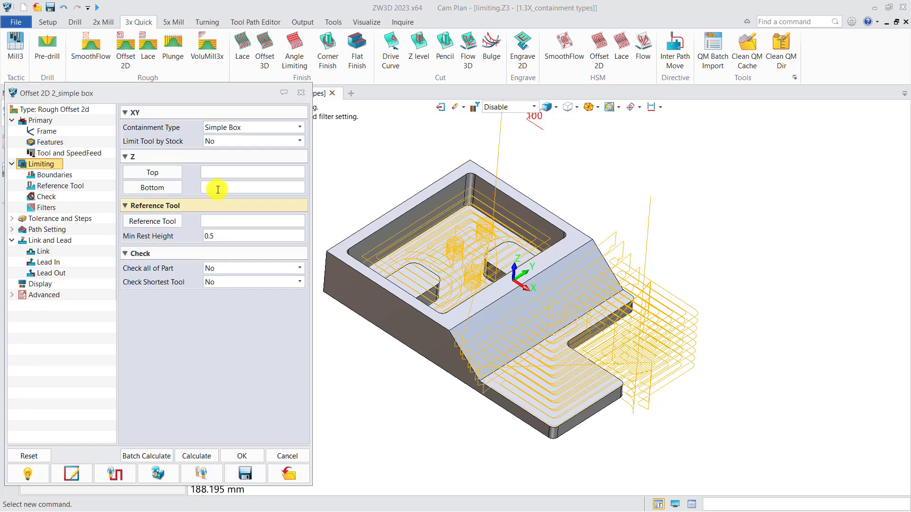
pyautogui.click(301, 93)
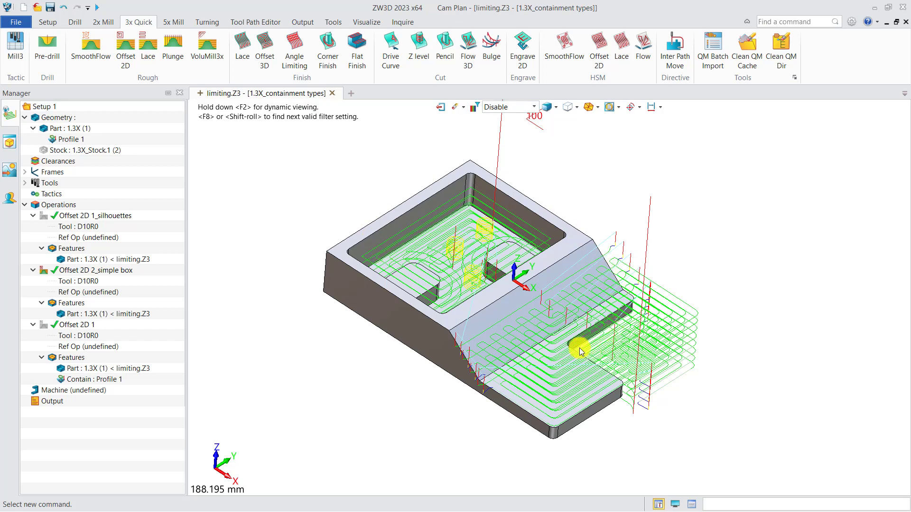
pyautogui.click(44, 271)
# Review the silhouettes operation's settings and inspect its toolpath, then hide it
pyautogui.doubleClick(87, 216)
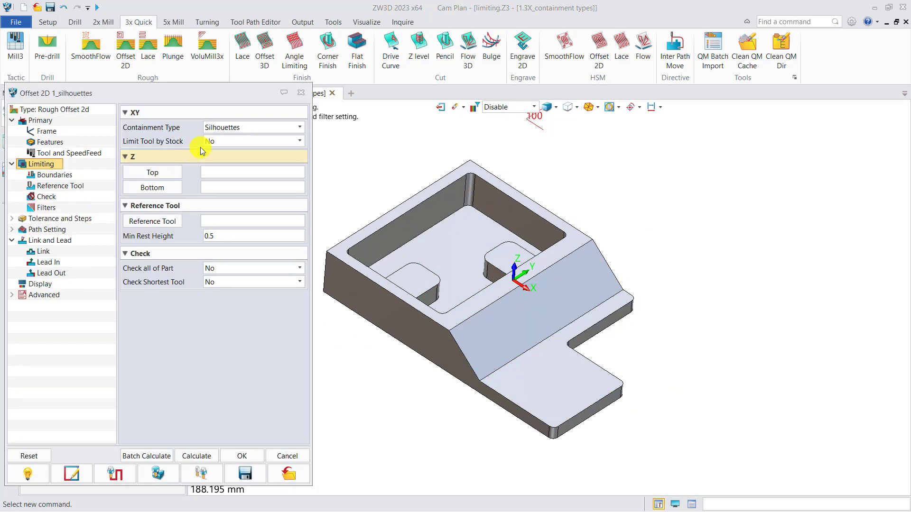
pyautogui.click(301, 92)
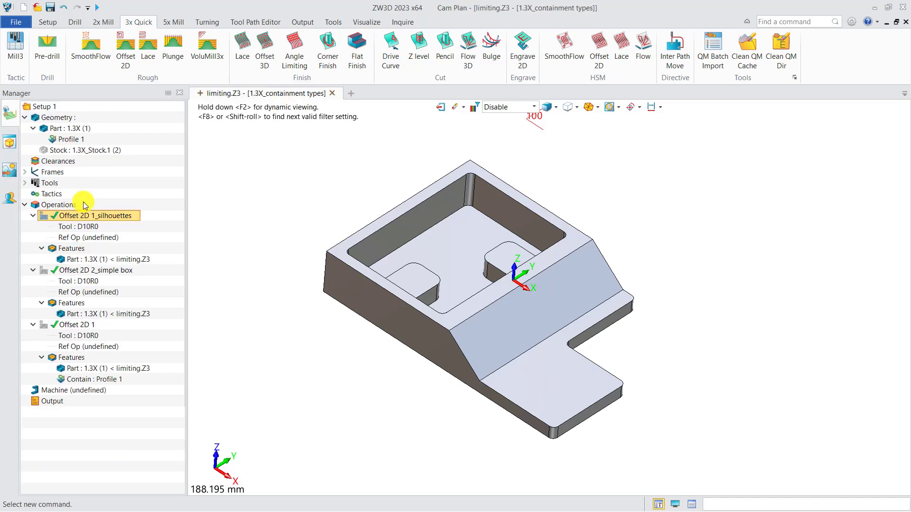
pyautogui.click(50, 219)
pyautogui.moveTo(394, 349)
pyautogui.mouseDown(button='right')
pyautogui.moveTo(392, 374)
pyautogui.moveTo(377, 356)
pyautogui.moveTo(397, 340)
pyautogui.mouseUp(button='right')
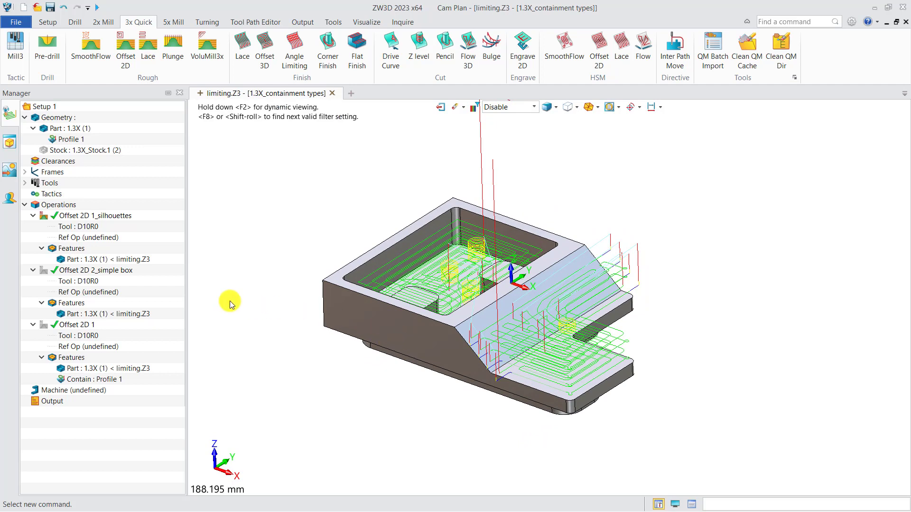
pyautogui.click(45, 217)
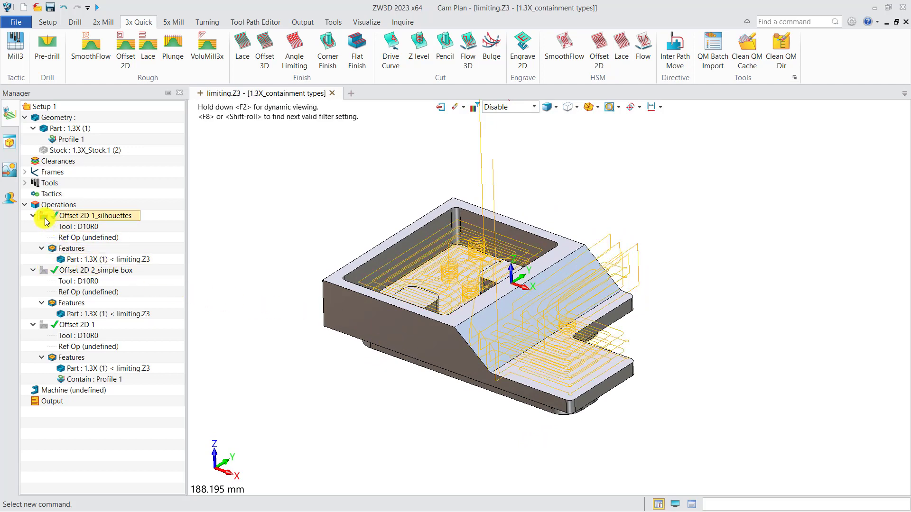
pyautogui.moveTo(286, 340); pyautogui.dragTo(291, 351, button='right')
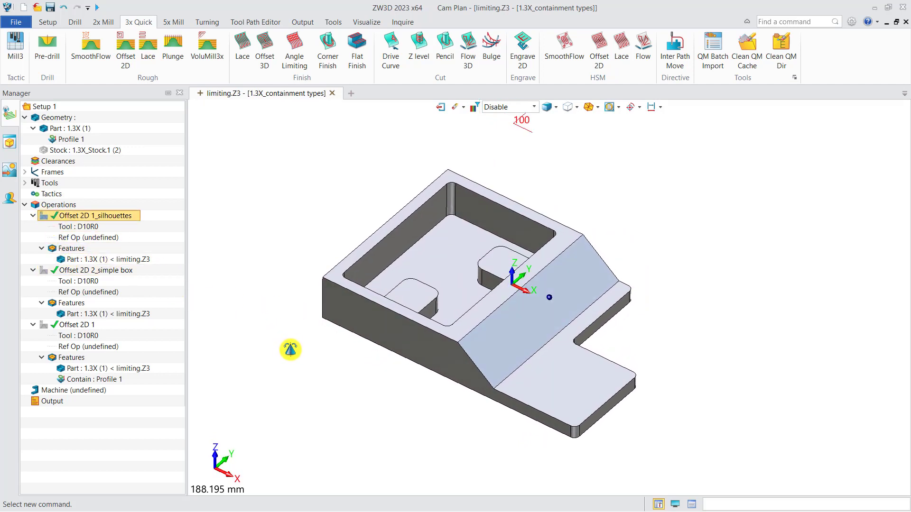
# Inspect the Contain : Profile 1 boundary and display Offset 2D 1's toolpath on the part
pyautogui.click(96, 379)
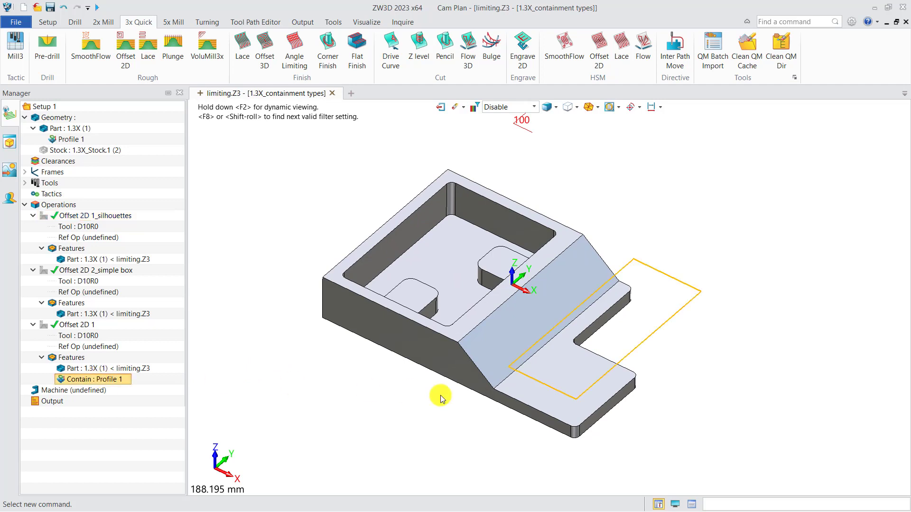
pyautogui.doubleClick(109, 381)
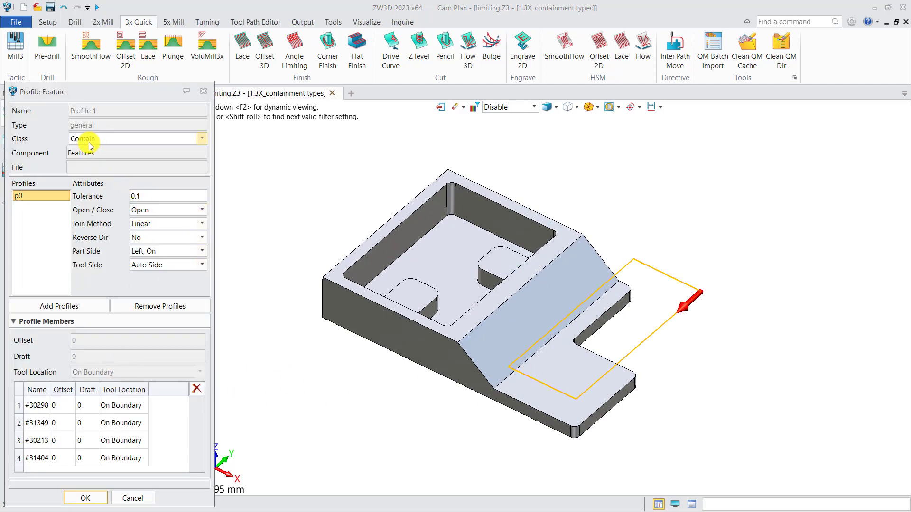
pyautogui.click(203, 92)
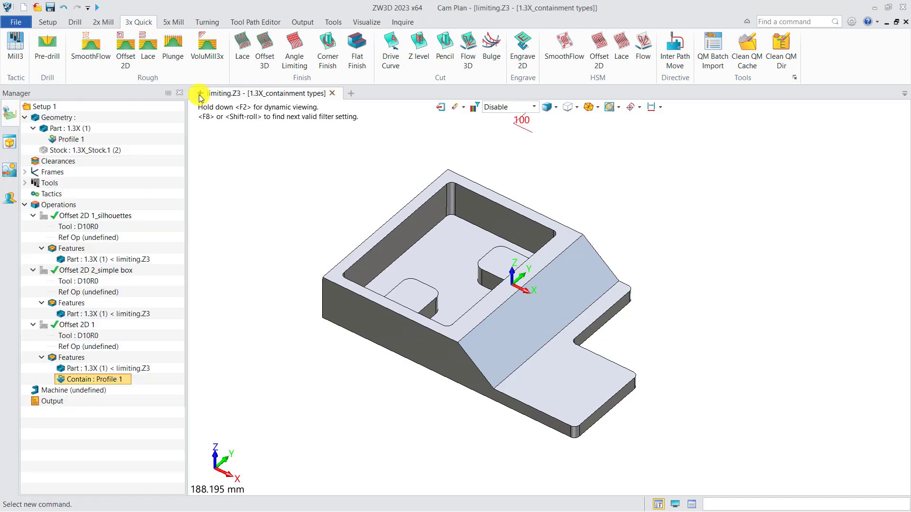
pyautogui.click(87, 326)
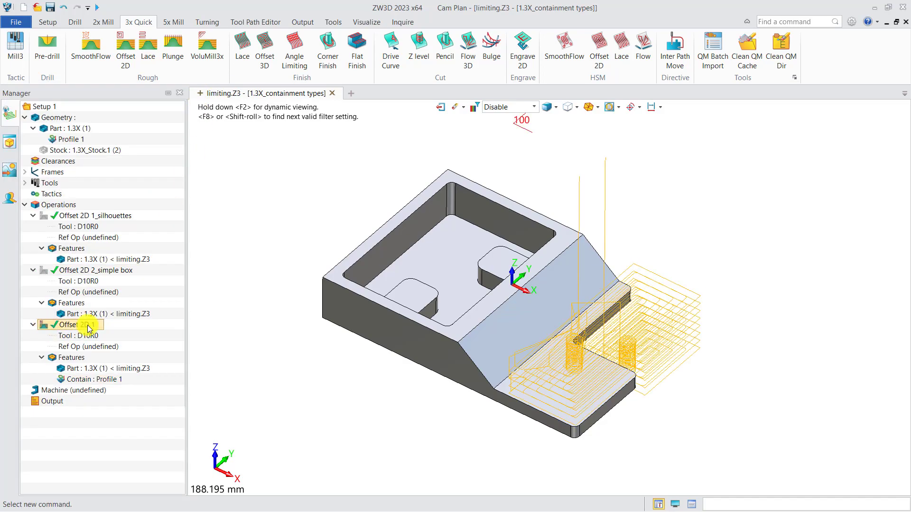
pyautogui.moveTo(389, 368); pyautogui.dragTo(390, 387, button='right')
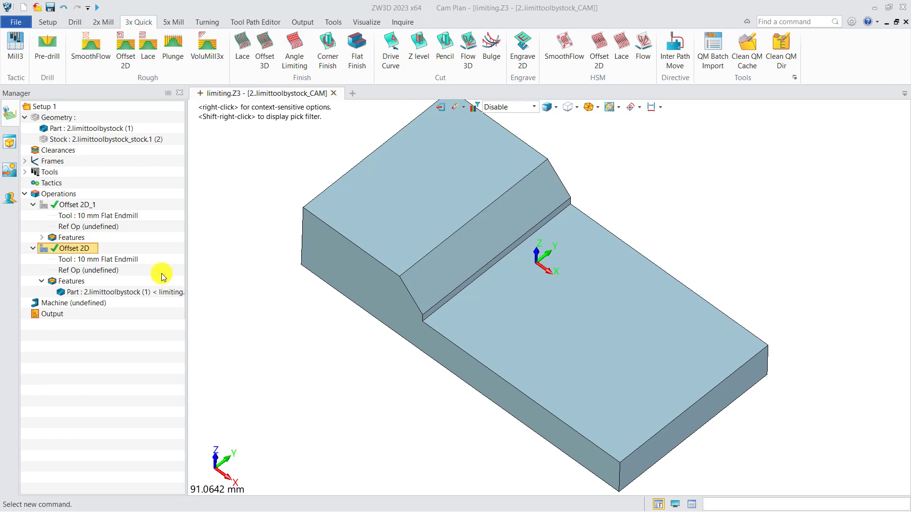
# Review Offset 2D_1's Limit Tool by Stock setting and toolpath, then show Offset 2D's toolpath
pyautogui.doubleClick(70, 209)
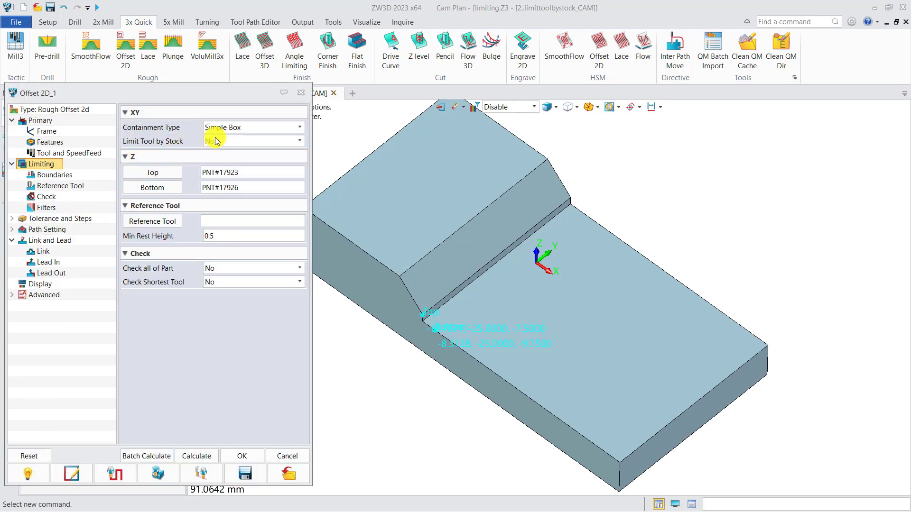
pyautogui.click(301, 93)
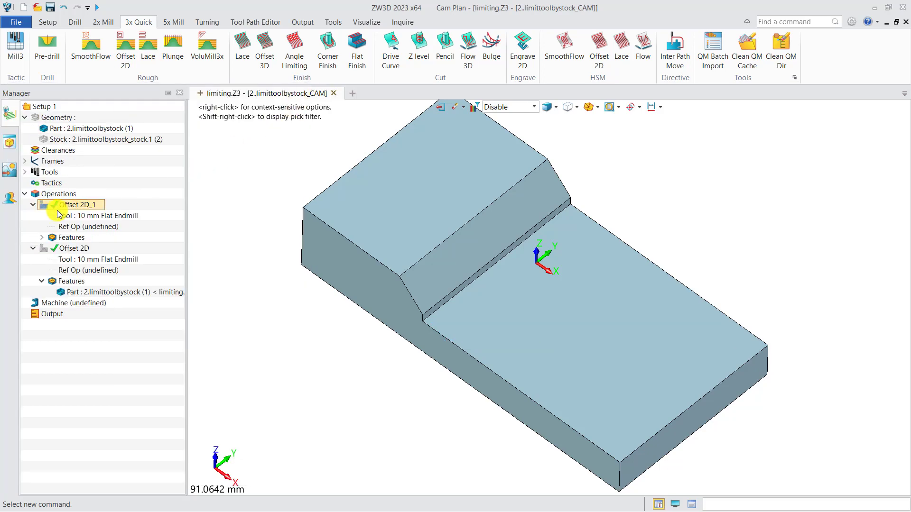
pyautogui.click(43, 206)
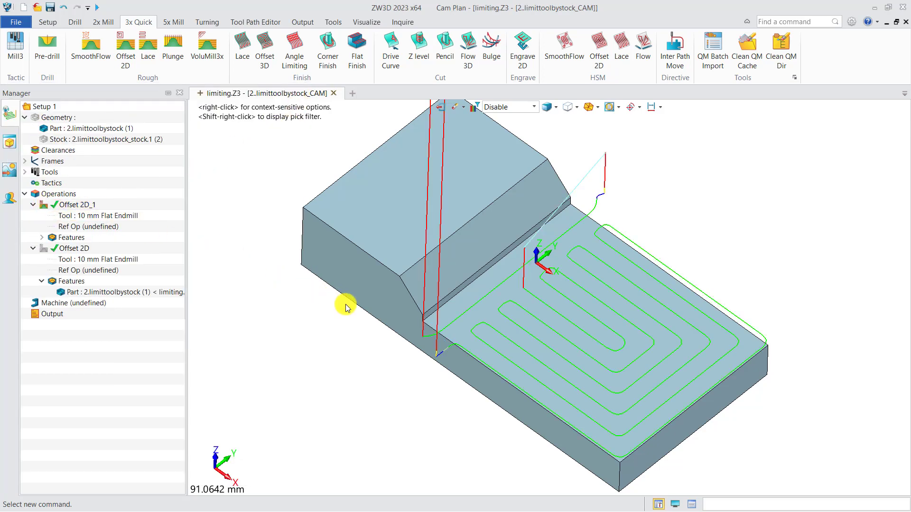
pyautogui.moveTo(359, 312); pyautogui.dragTo(409, 314, button='middle')
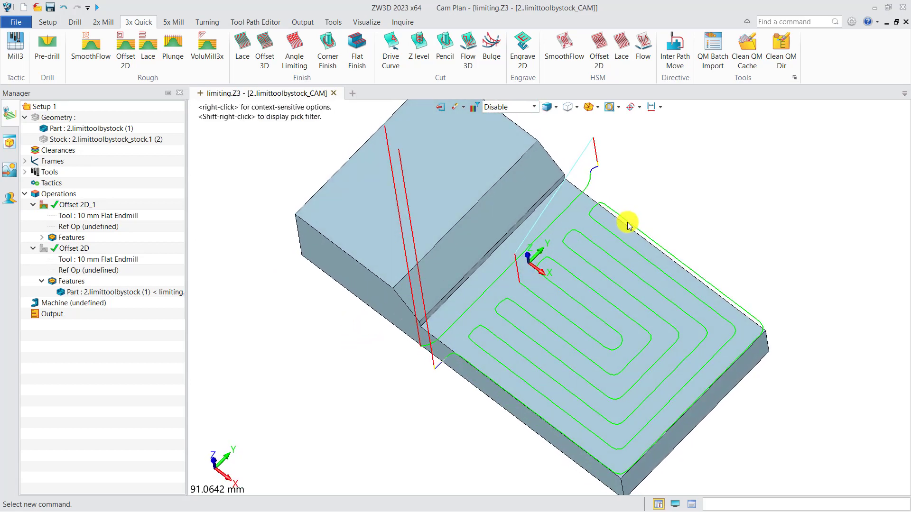
pyautogui.click(43, 205)
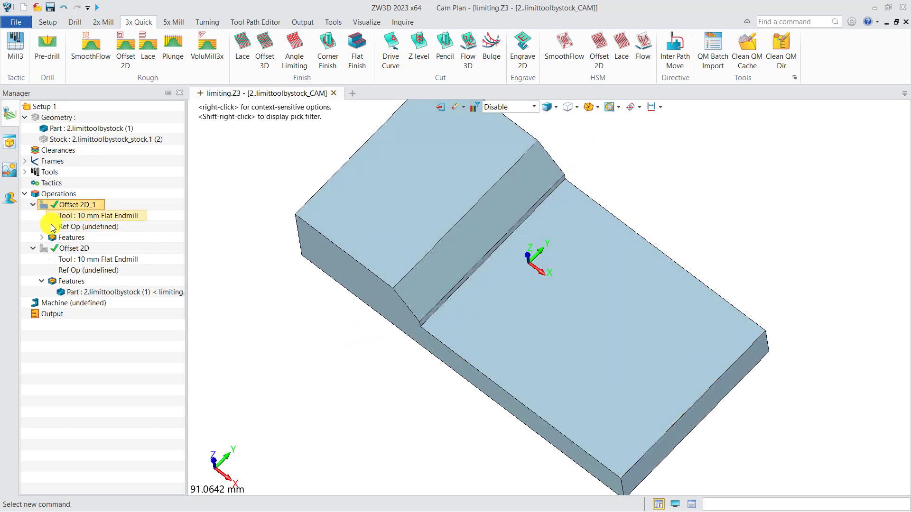
pyautogui.click(43, 248)
pyautogui.click(573, 287)
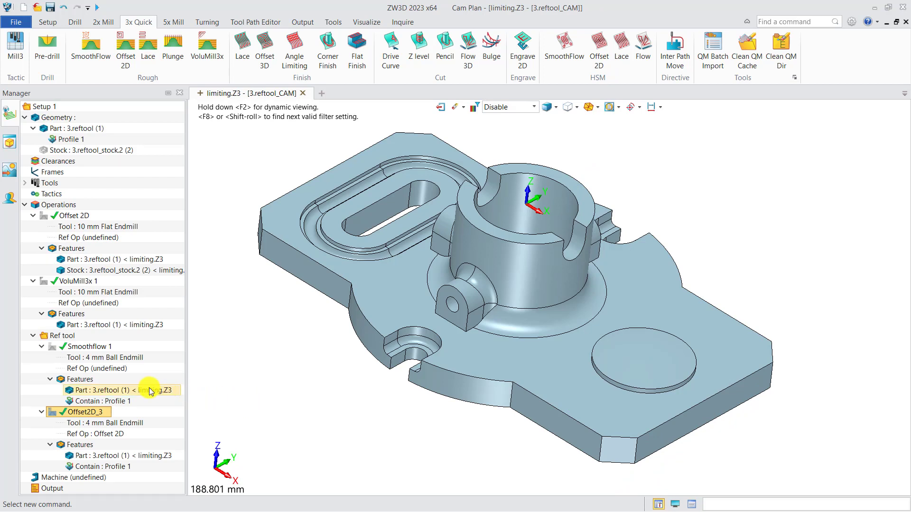
# Review Smoothflow 1's settings and briefly display Offset 2D's 10 mm Flat Endmill toolpath
pyautogui.doubleClick(80, 351)
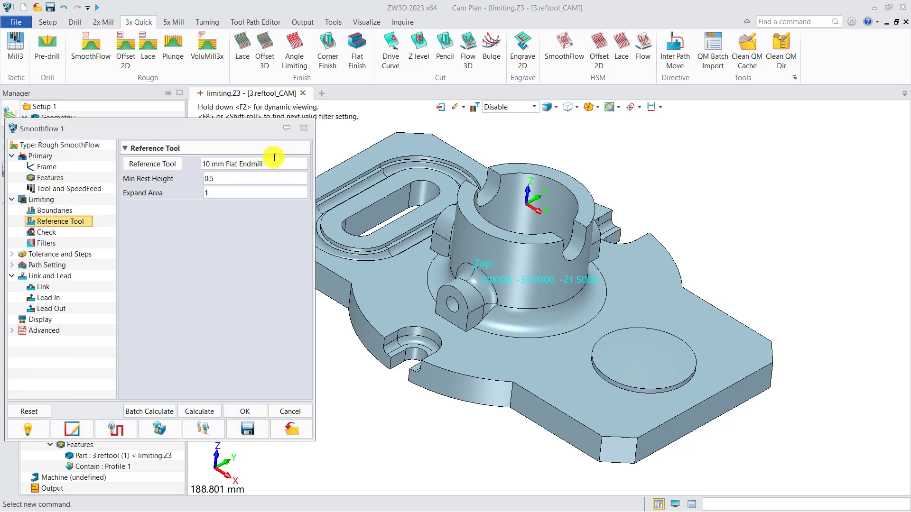
pyautogui.moveTo(274, 157)
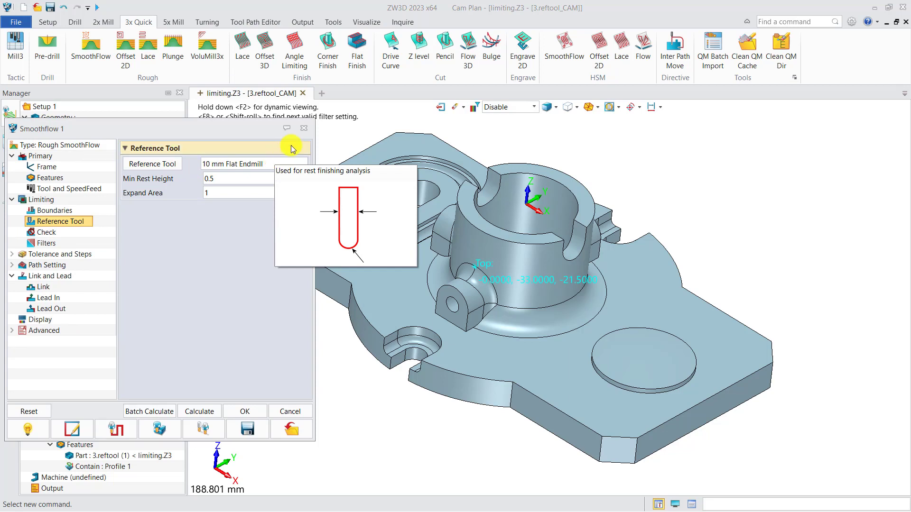
pyautogui.click(303, 129)
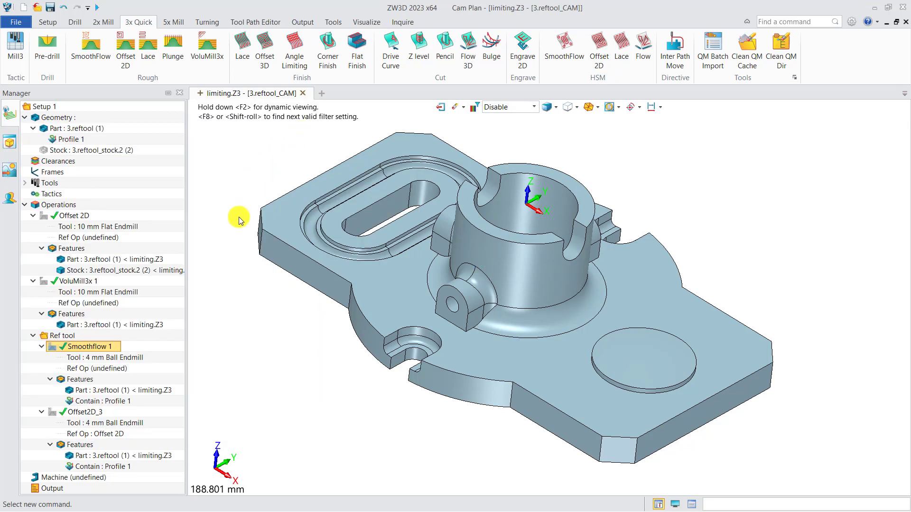
pyautogui.click(117, 229)
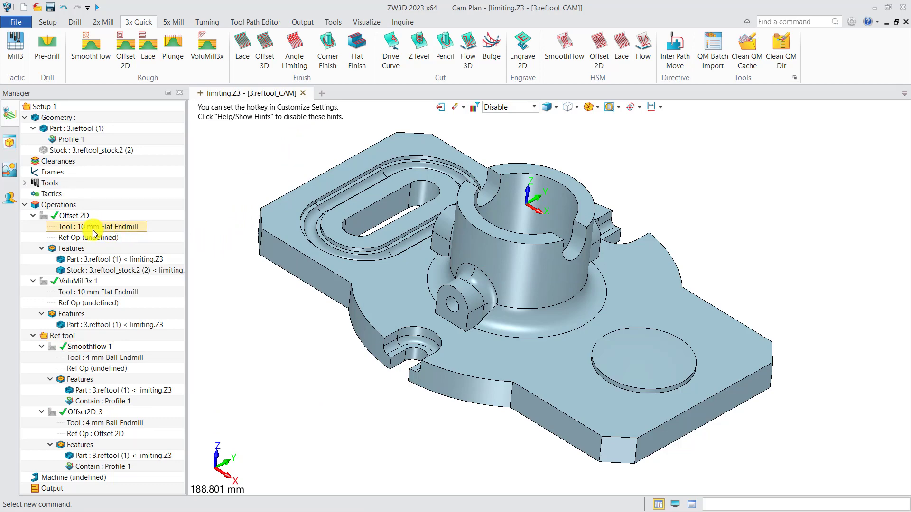
pyautogui.click(44, 216)
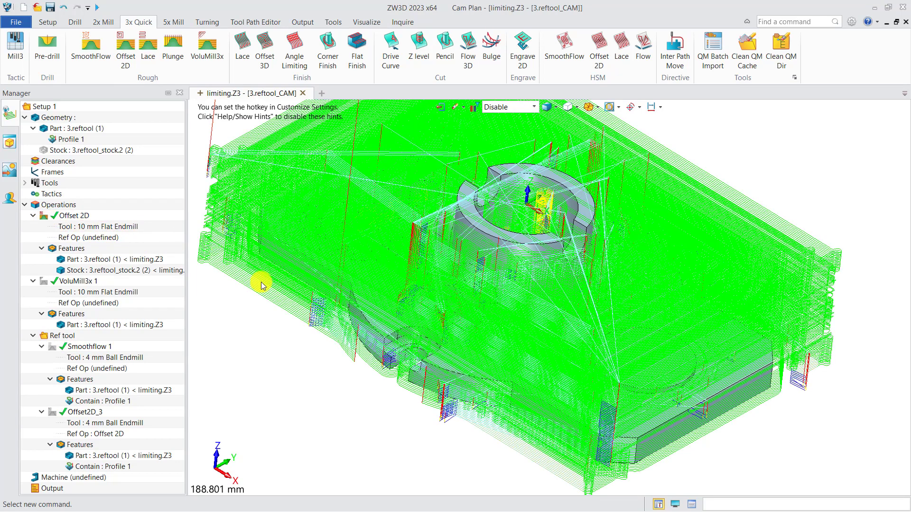
pyautogui.moveTo(276, 323); pyautogui.dragTo(306, 332, button='middle')
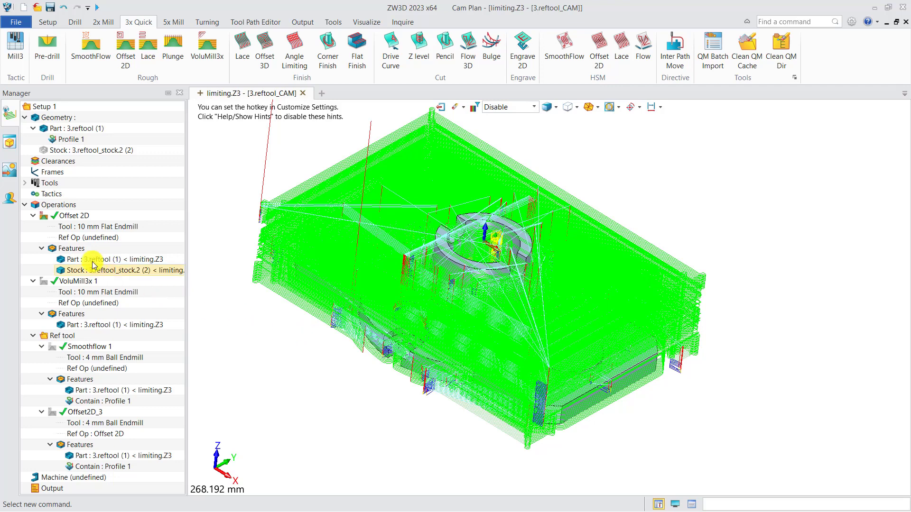
pyautogui.click(44, 216)
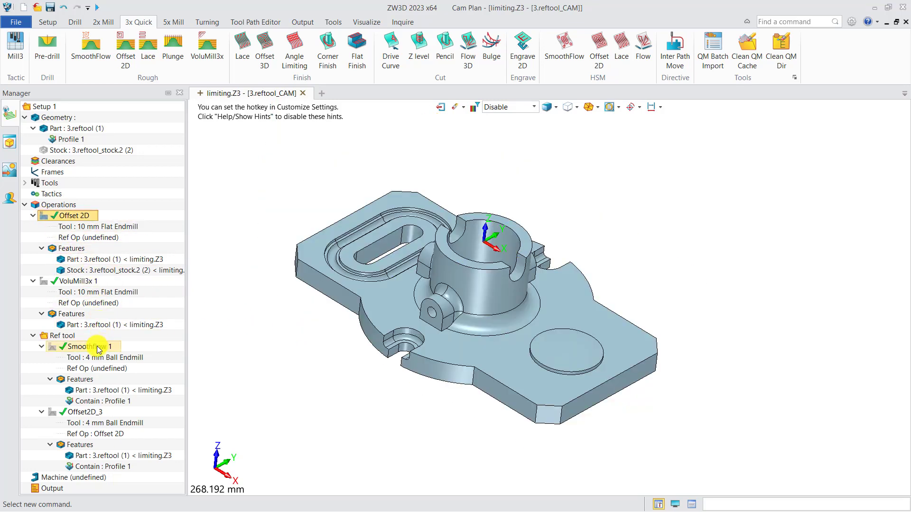
# Inspect Smoothflow 1's 4 mm Ball Endmill toolpath on the part, then hide it
pyautogui.click(87, 350)
pyautogui.doubleClick(87, 349)
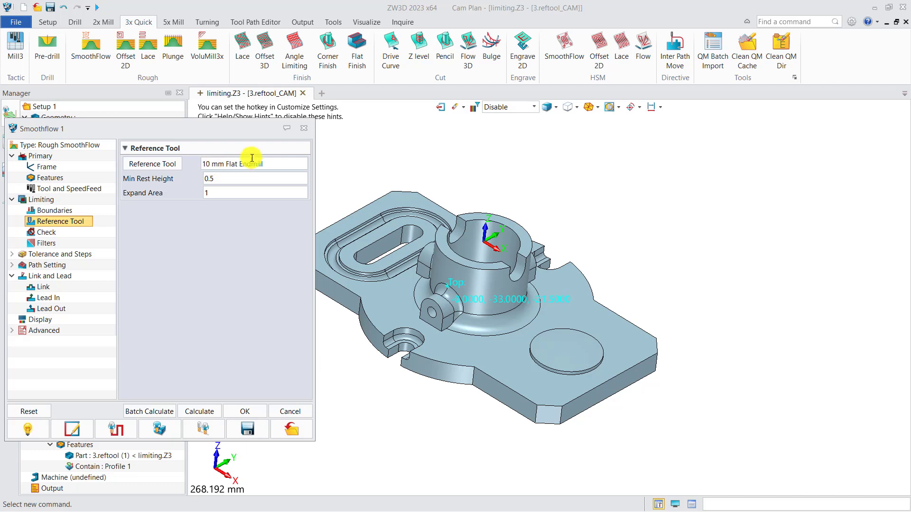
pyautogui.click(304, 129)
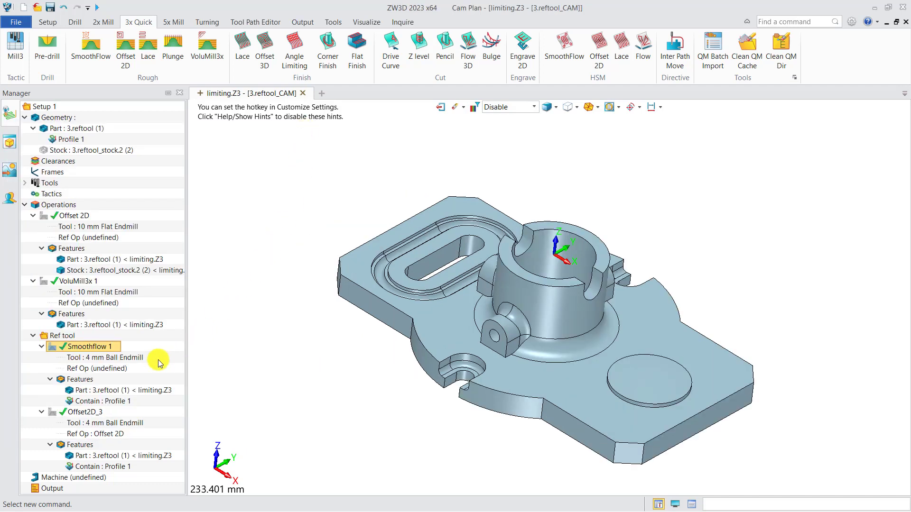
pyautogui.click(97, 359)
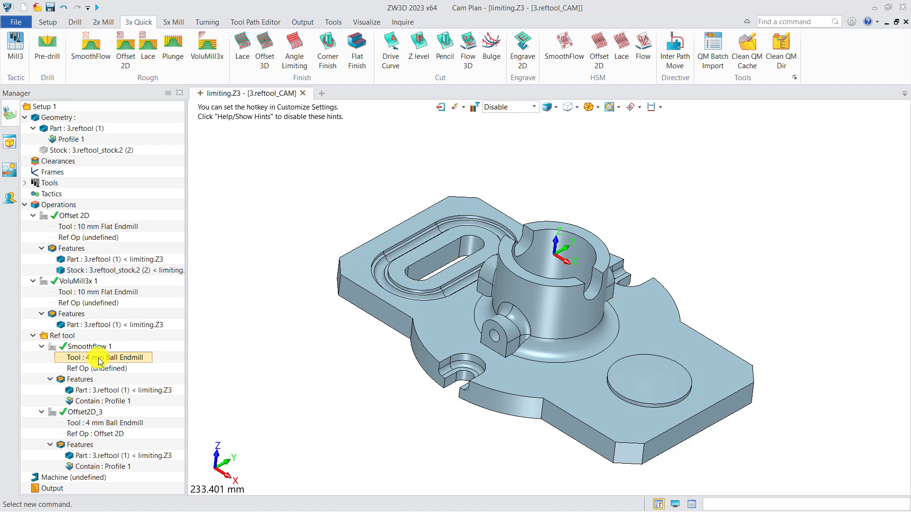
pyautogui.click(52, 347)
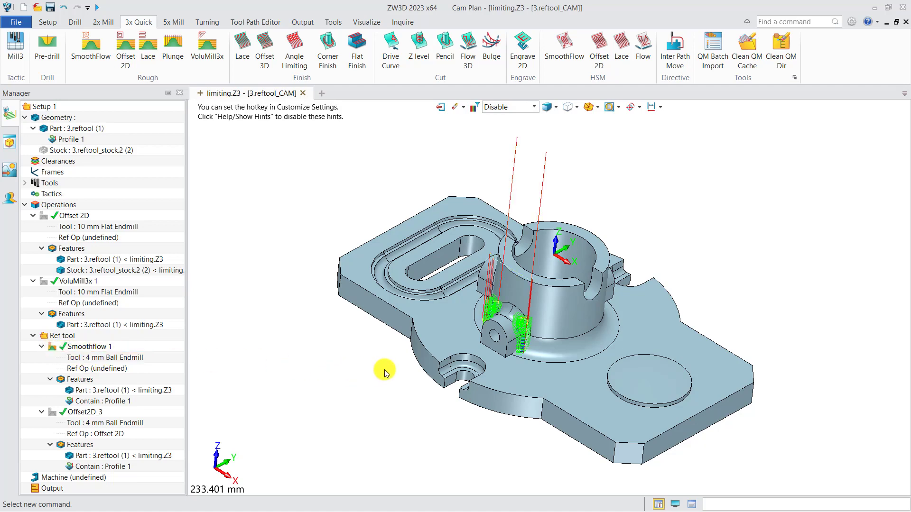
pyautogui.scroll(5, 561, 327)
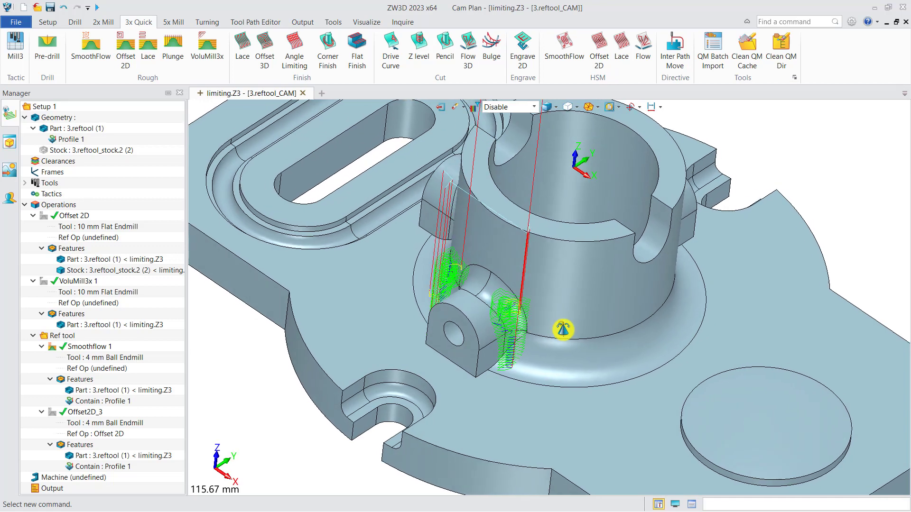
pyautogui.moveTo(563, 329); pyautogui.dragTo(561, 321, button='middle')
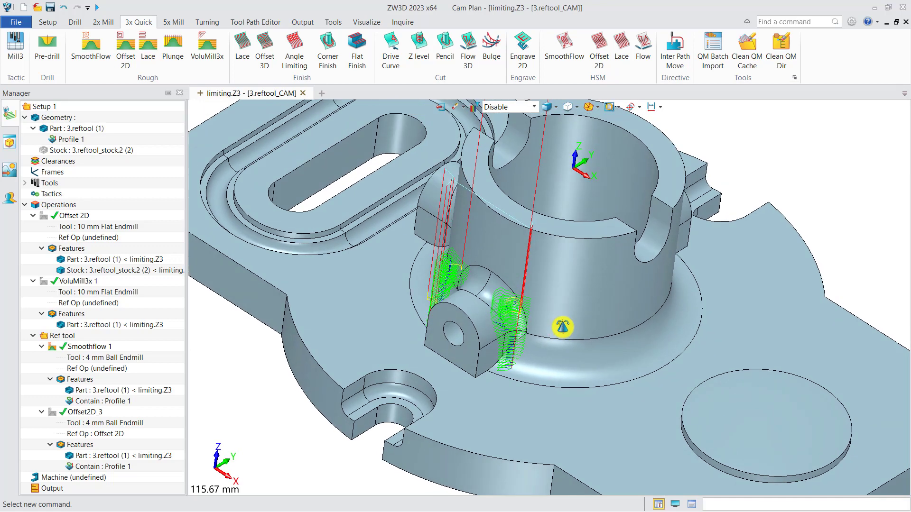
pyautogui.click(52, 347)
pyautogui.scroll(-4, 349, 378)
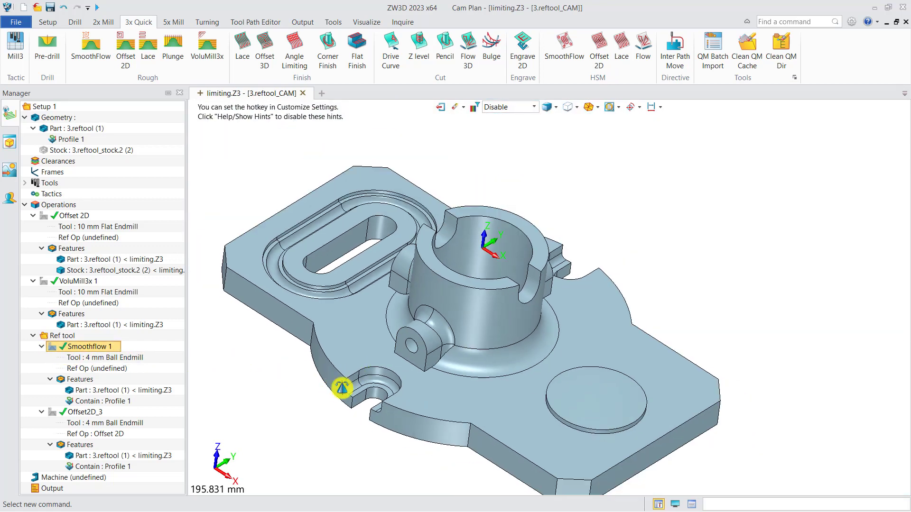
# Display Offset2D_3's toolpath with its reference operation Offset 2D and Profile 1 boundary
pyautogui.doubleClick(76, 413)
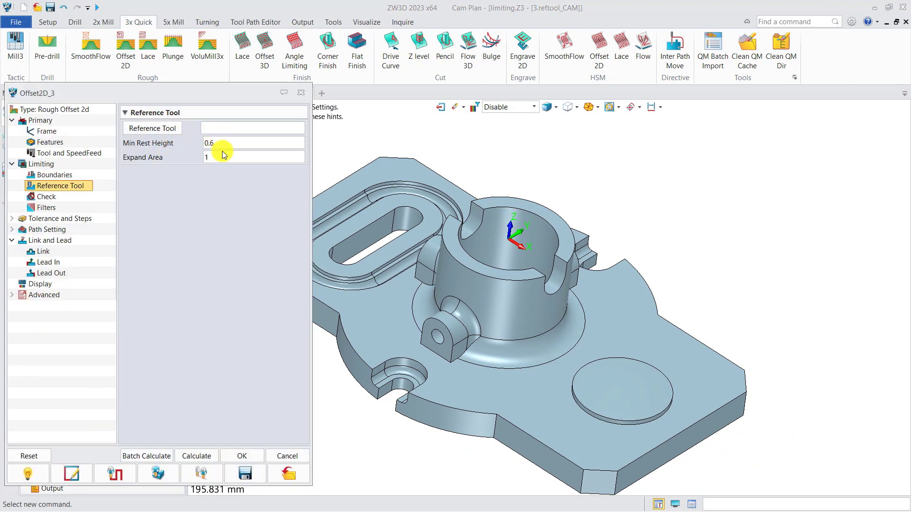
pyautogui.click(302, 94)
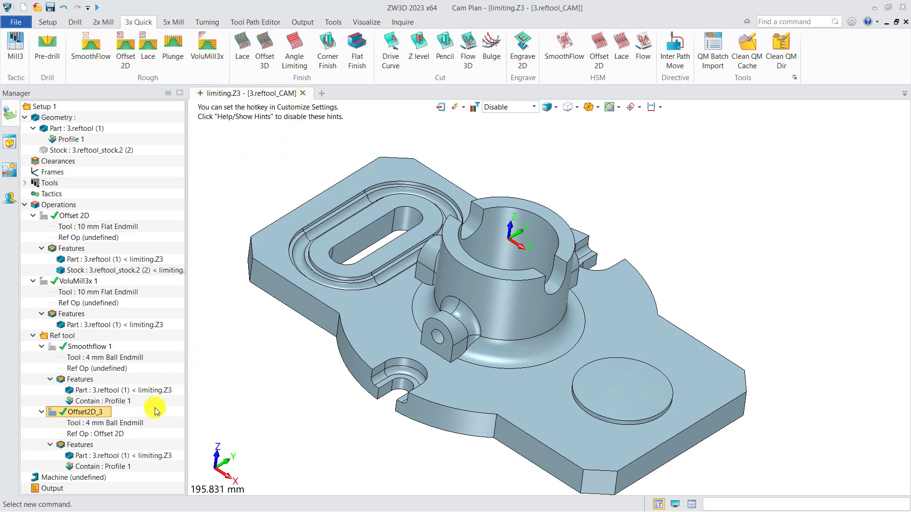
pyautogui.click(53, 413)
pyautogui.moveTo(286, 422); pyautogui.dragTo(352, 392, button='middle')
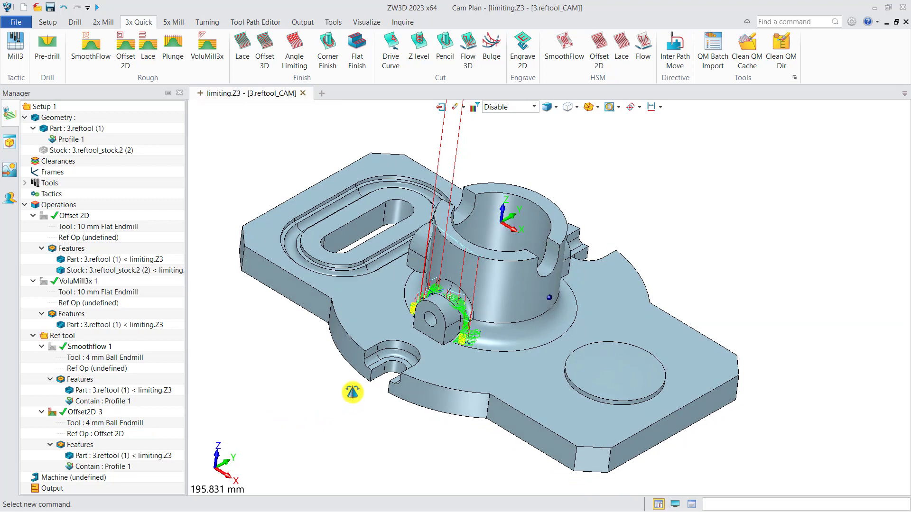
pyautogui.click(95, 434)
pyautogui.click(110, 466)
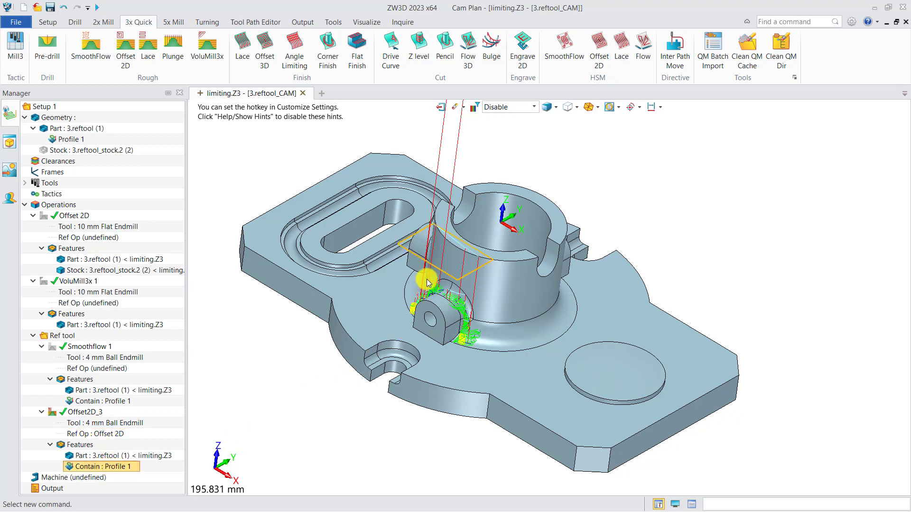
# Change Offset2D_3's Min Rest Height from 0.6 to 0.5 and recalculate the toolpath
pyautogui.doubleClick(86, 412)
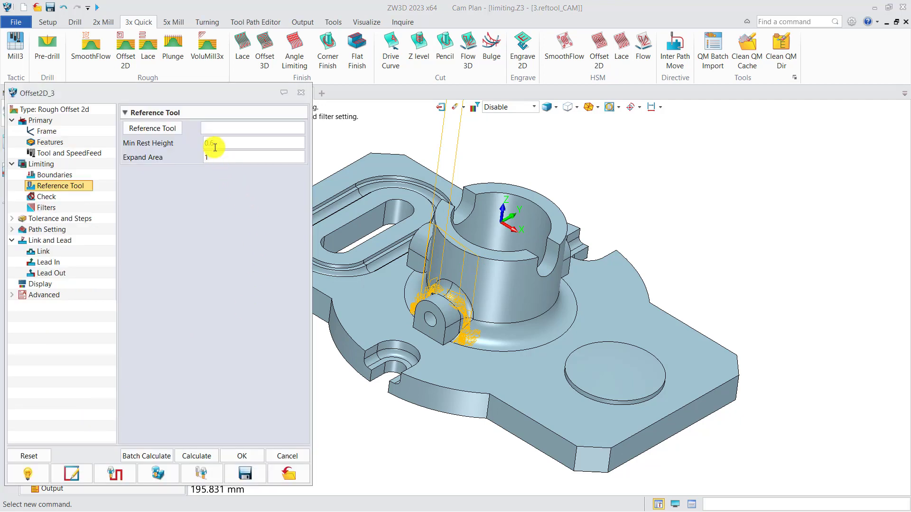
pyautogui.moveTo(210, 144)
pyautogui.moveTo(209, 145); pyautogui.dragTo(216, 145)
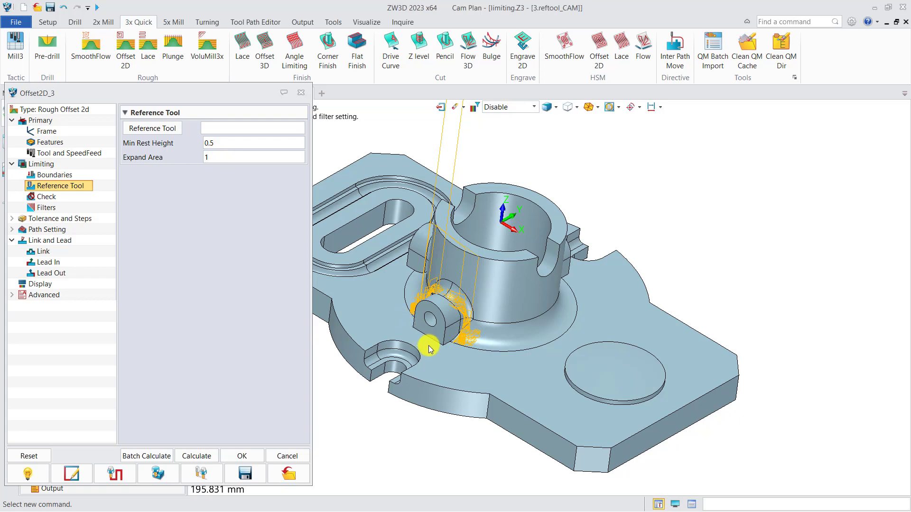
pyautogui.moveTo(428, 345); pyautogui.dragTo(424, 345, button='right')
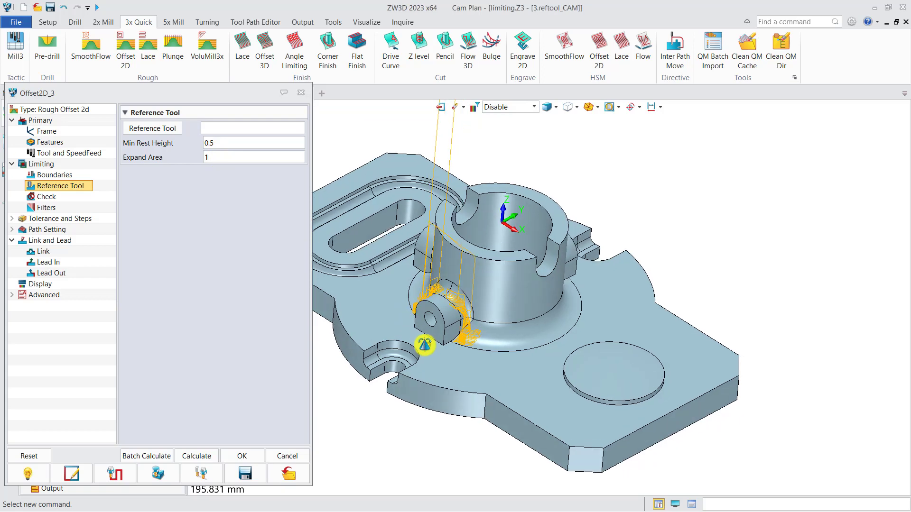
pyautogui.click(204, 456)
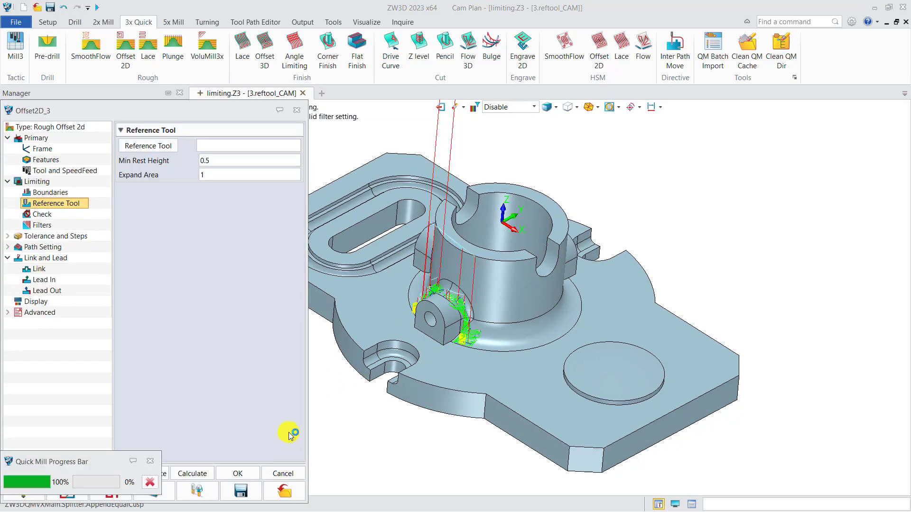
# Zoom and orbit in on the recalculated toolpath around the small boss
pyautogui.scroll(2, 451, 350)
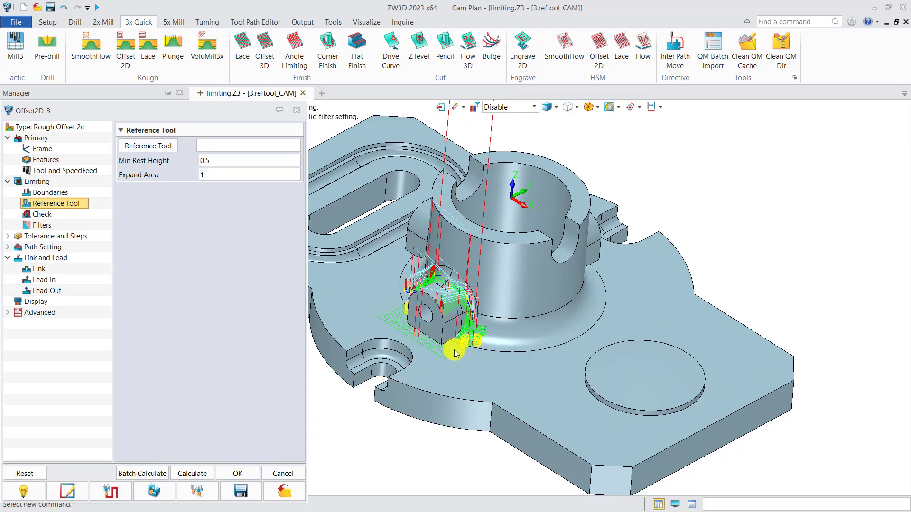
pyautogui.scroll(4, 454, 350)
pyautogui.moveTo(470, 356); pyautogui.dragTo(523, 356, button='middle')
pyautogui.moveTo(523, 356); pyautogui.dragTo(520, 356, button='right')
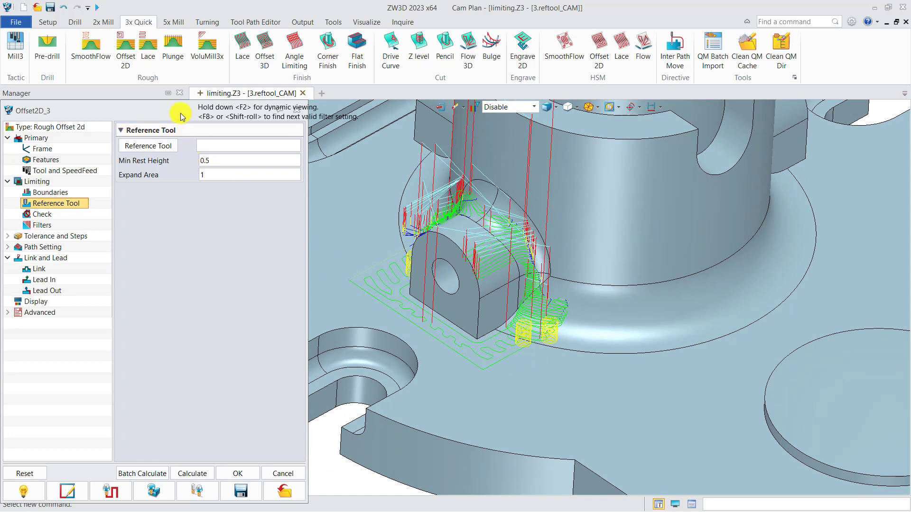
# View Offset2D_3's Boundaries and Tolerance and Steps pages
pyautogui.moveTo(182, 116); pyautogui.dragTo(204, 138)
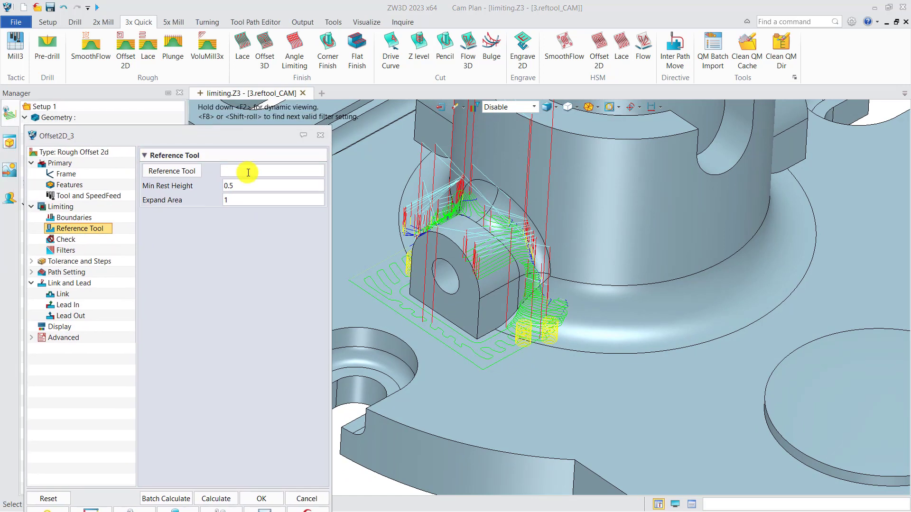
pyautogui.moveTo(248, 173)
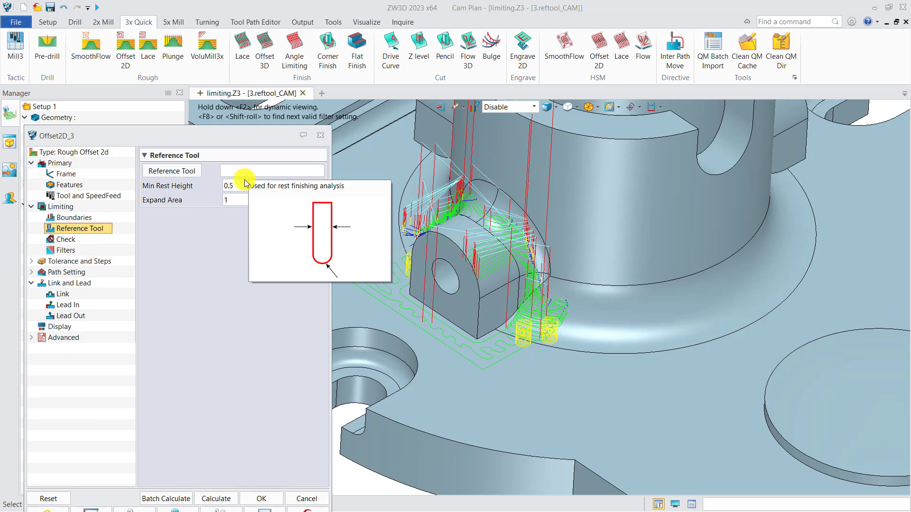
pyautogui.moveTo(240, 195)
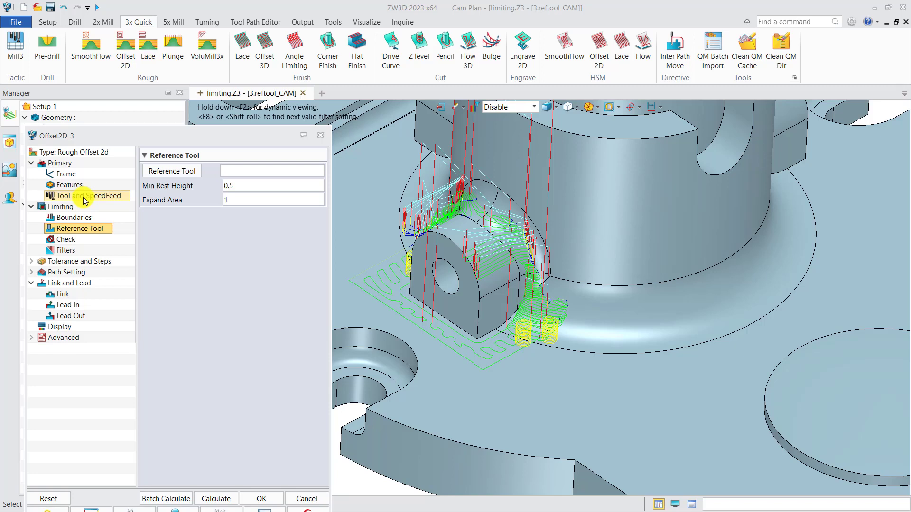
pyautogui.click(73, 218)
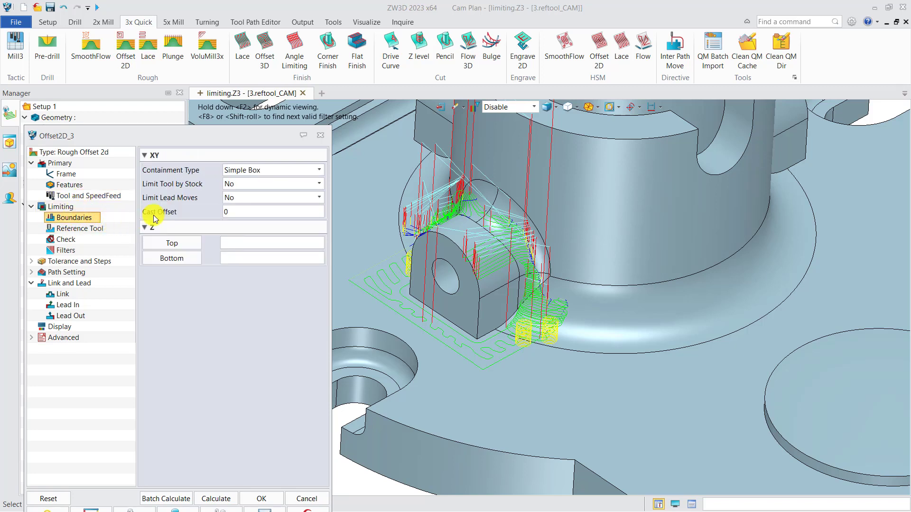
pyautogui.click(101, 261)
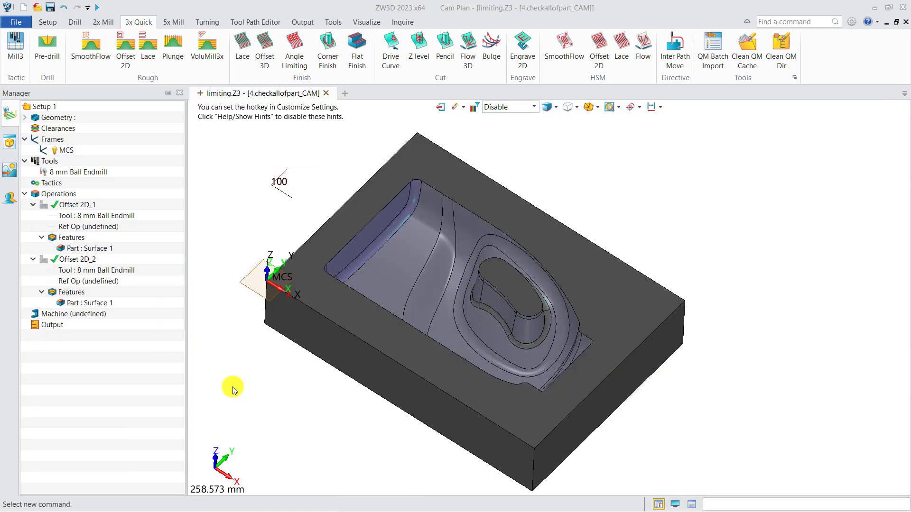
# Set Offset 2D_2's Check all of Part to Yes and highlight the Surface 1 geometry
pyautogui.doubleClick(81, 259)
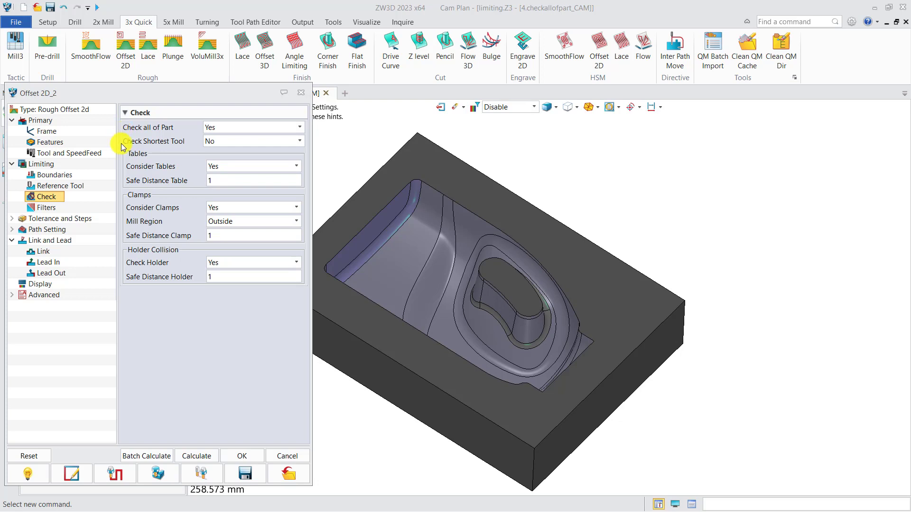
pyautogui.click(302, 96)
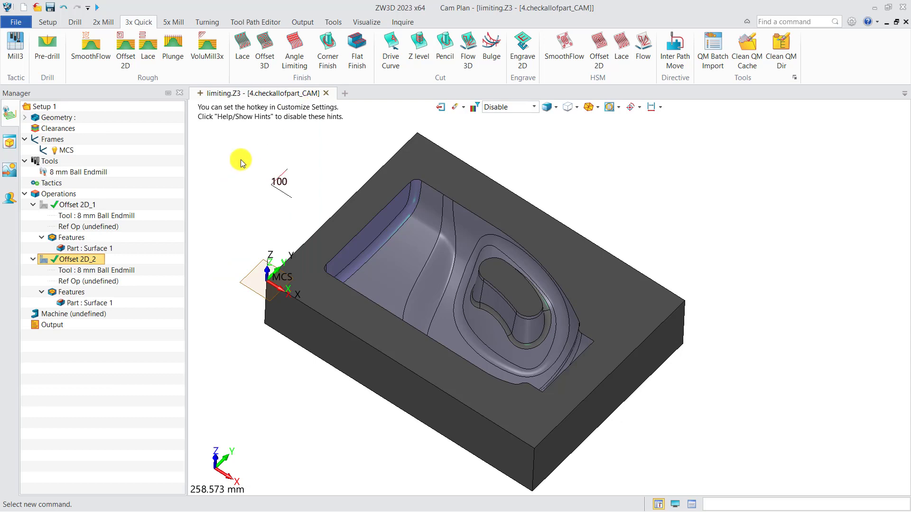
pyautogui.click(96, 304)
pyautogui.moveTo(422, 304); pyautogui.dragTo(437, 321, button='middle')
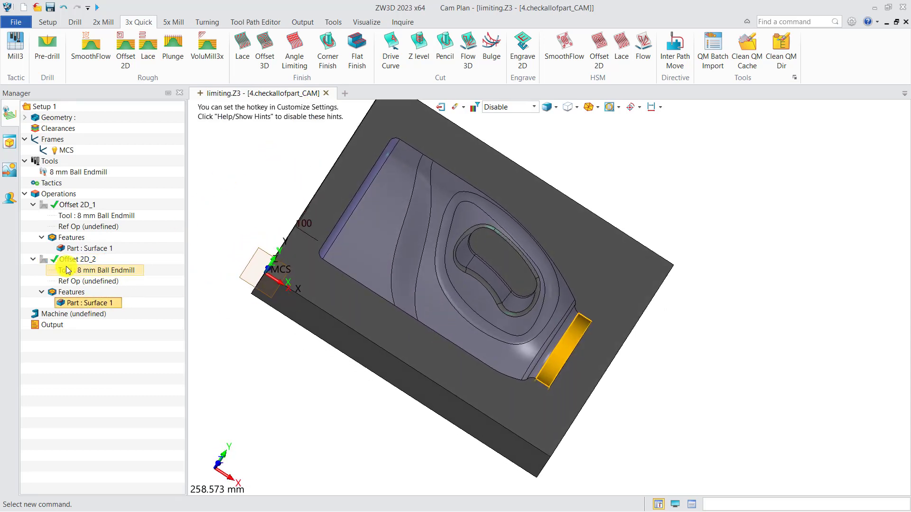
# Display Offset 2D_2's toolpath on the pocketed block and recheck its settings
pyautogui.click(43, 260)
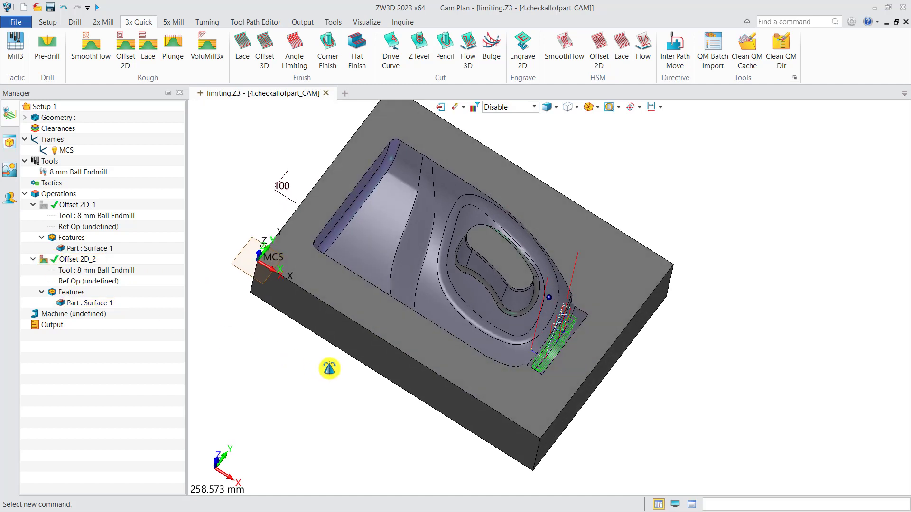
pyautogui.scroll(2, 575, 335)
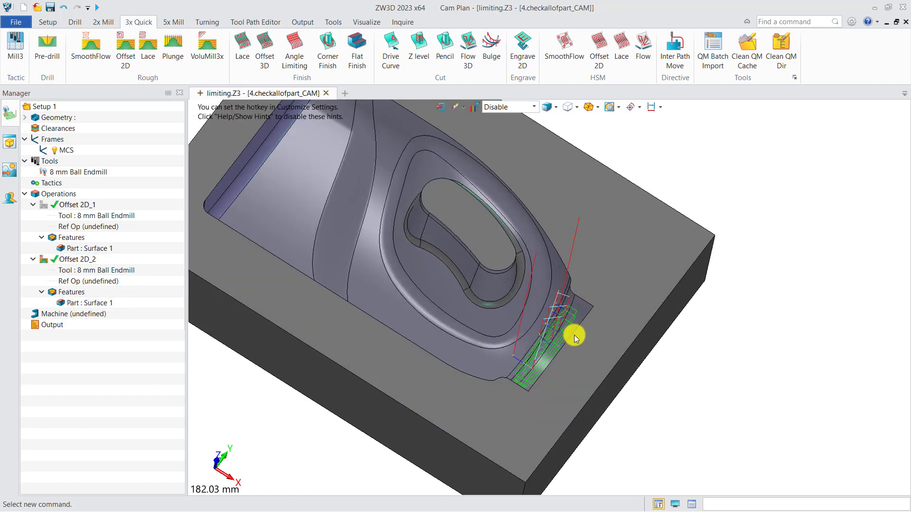
pyautogui.moveTo(574, 338); pyautogui.dragTo(566, 349, button='middle')
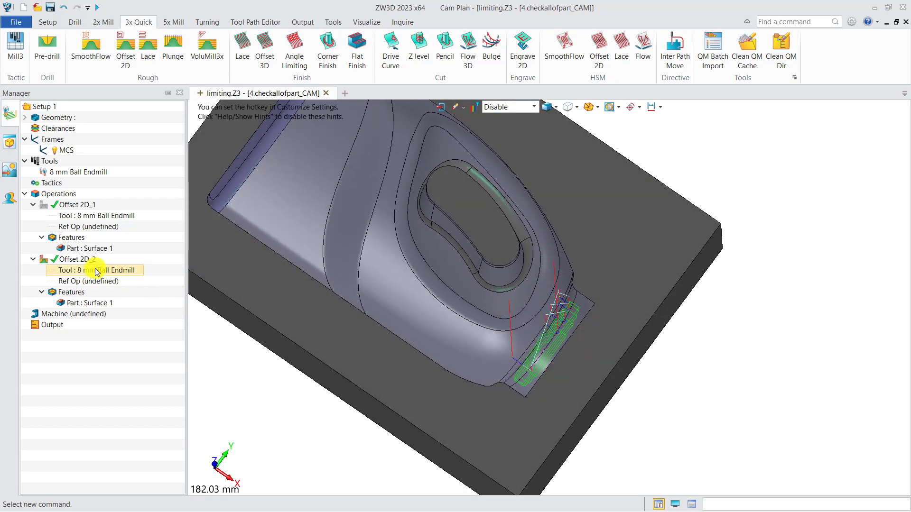
pyautogui.doubleClick(67, 260)
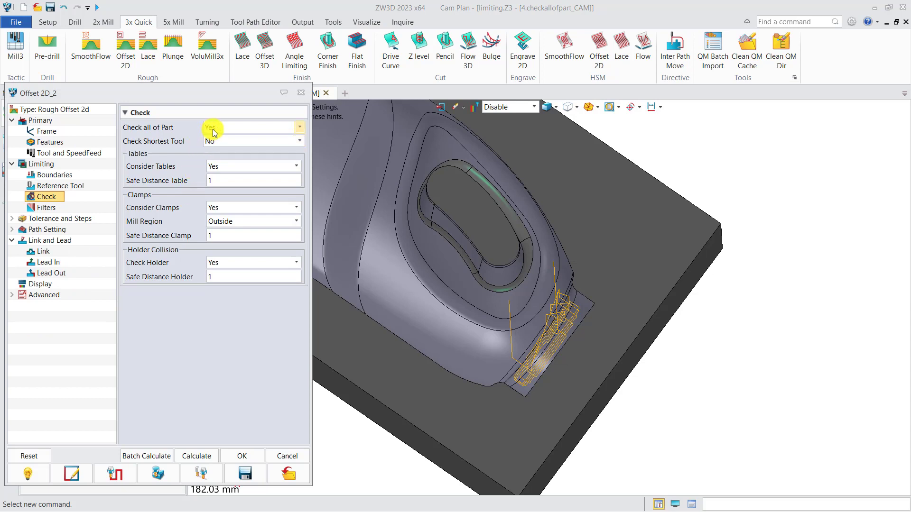
pyautogui.click(301, 92)
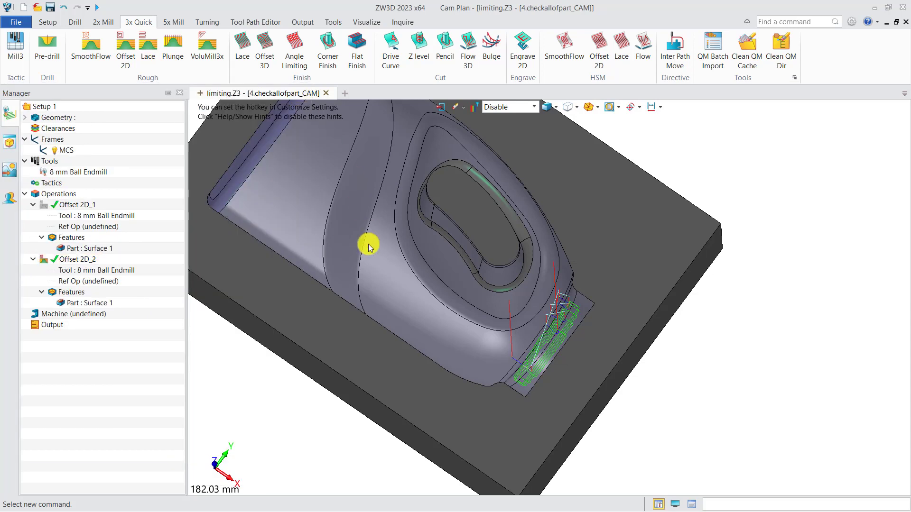
pyautogui.scroll(-2, 369, 247)
pyautogui.click(76, 259)
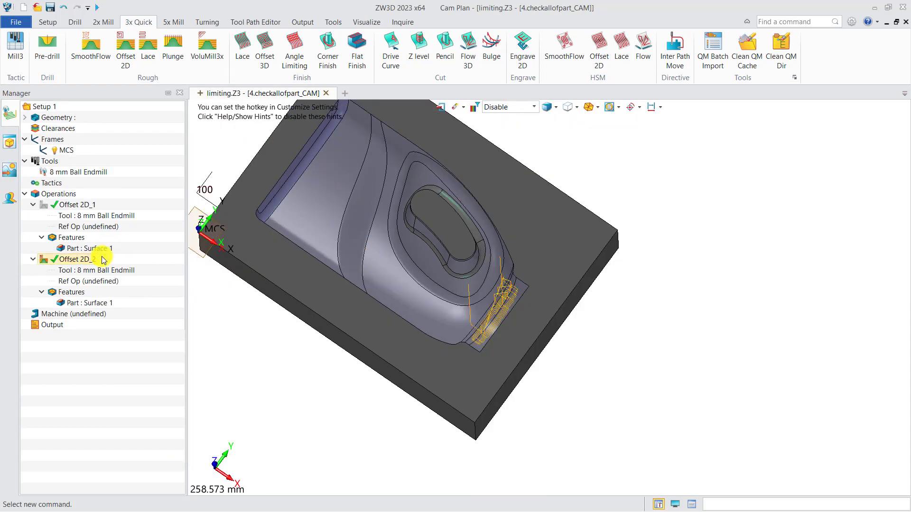
pyautogui.click(44, 260)
pyautogui.click(46, 208)
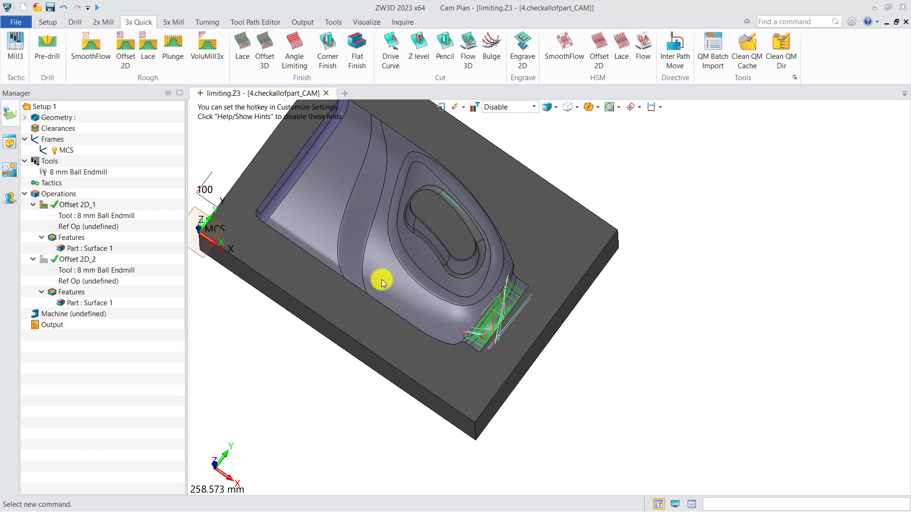
pyautogui.scroll(1, 520, 309)
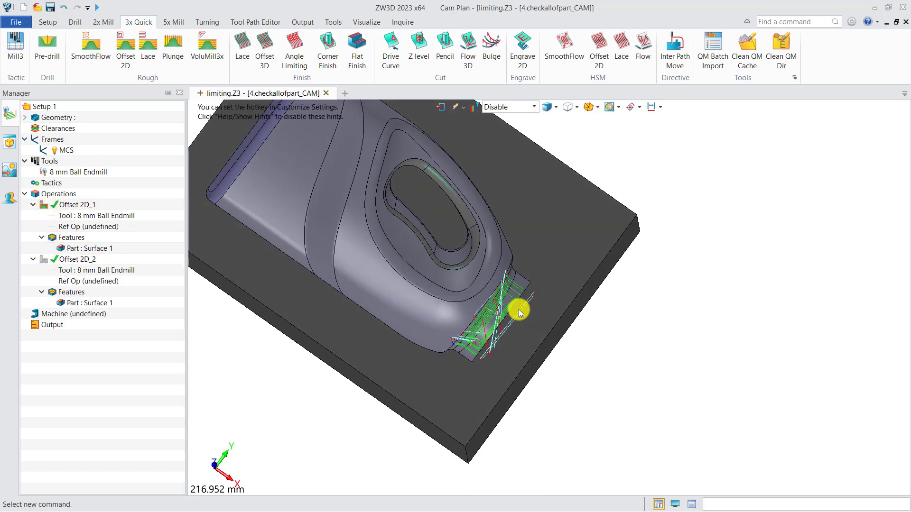
pyautogui.hotkey('ctrl', 'f')
pyautogui.scroll(2, 526, 303)
pyautogui.moveTo(529, 302); pyautogui.dragTo(542, 321, button='right')
pyautogui.hotkey('ctrl', 'f')
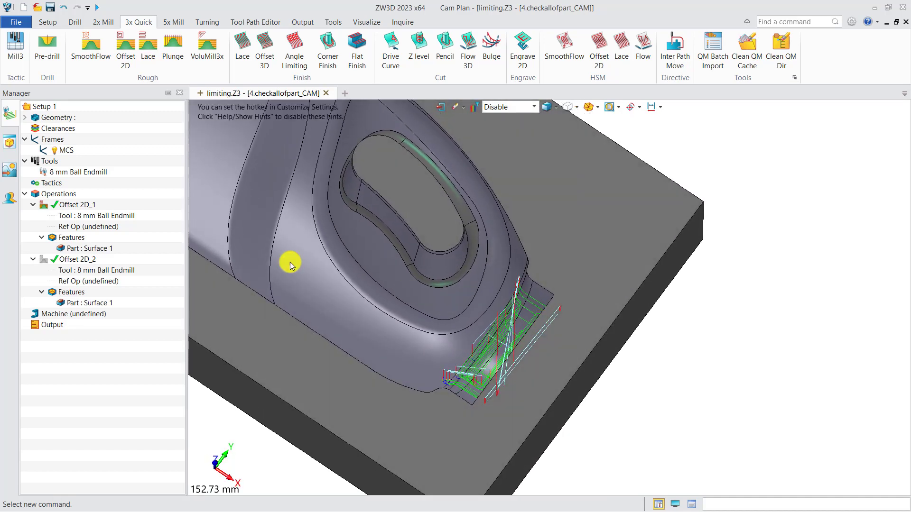
pyautogui.click(43, 204)
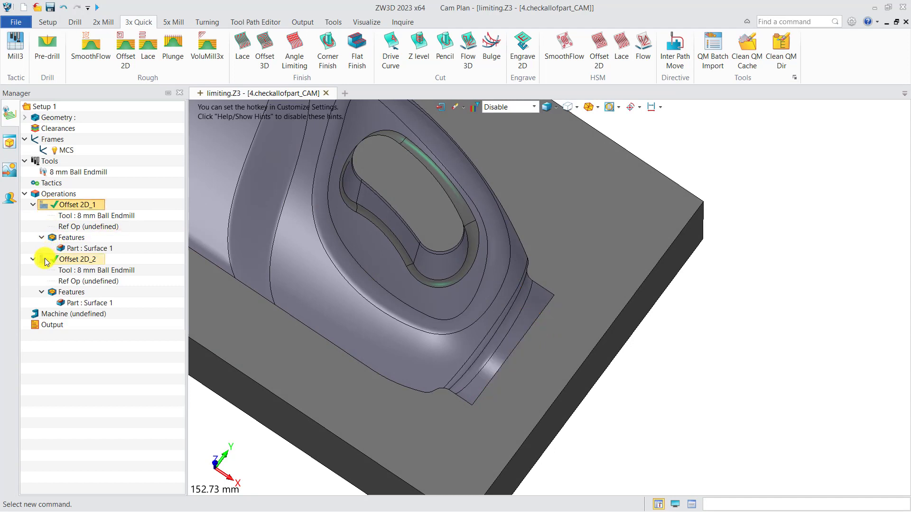
pyautogui.click(44, 259)
pyautogui.moveTo(234, 307); pyautogui.dragTo(275, 319, button='right')
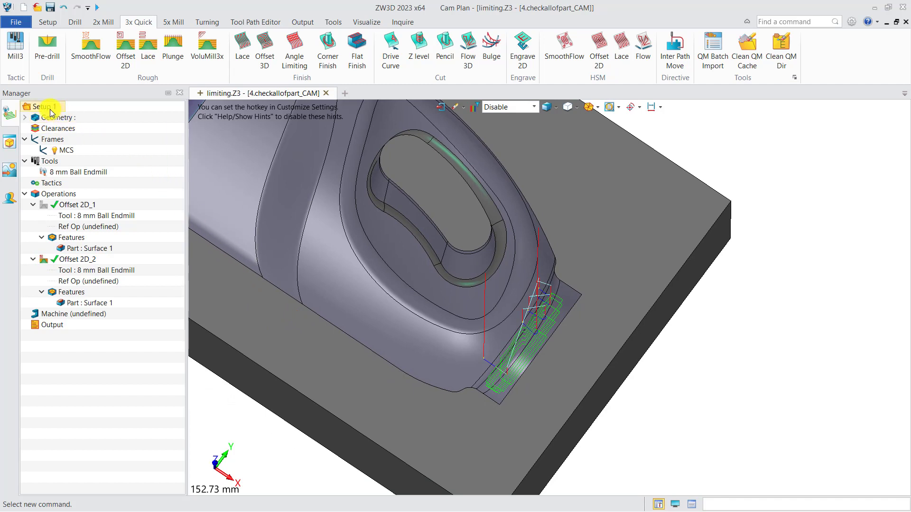
# Review the 8 mm Ball Endmill's holder dimensions
pyautogui.doubleClick(93, 271)
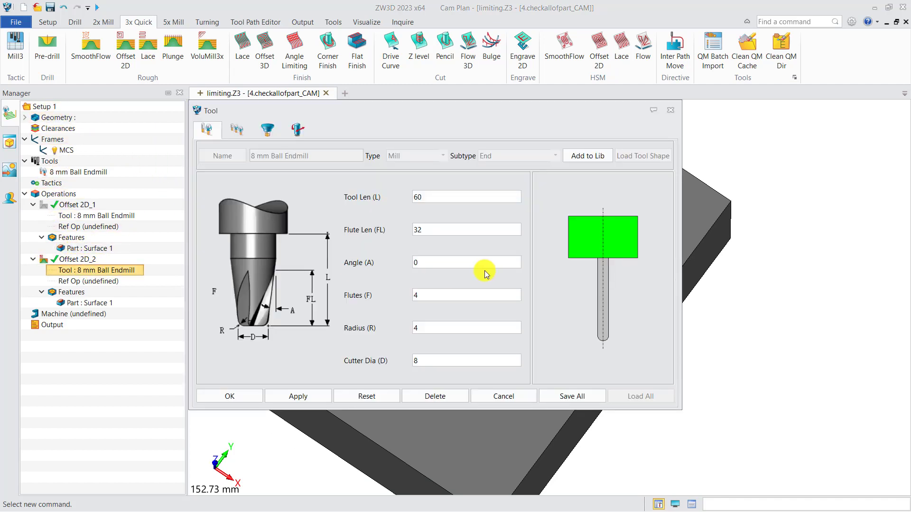
pyautogui.click(267, 130)
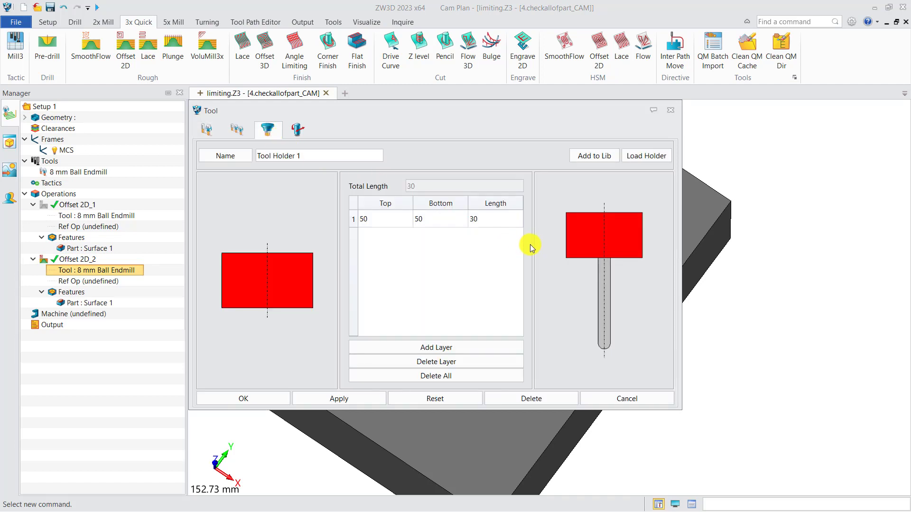
pyautogui.click(669, 113)
# Turn on the tool Minimum display for operations in Setup 1's plan settings
pyautogui.rightClick(55, 111)
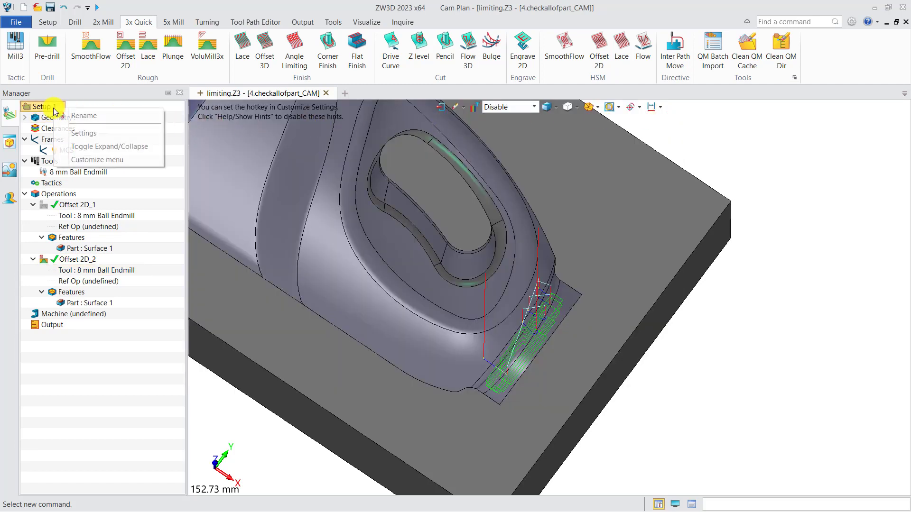
pyautogui.click(81, 133)
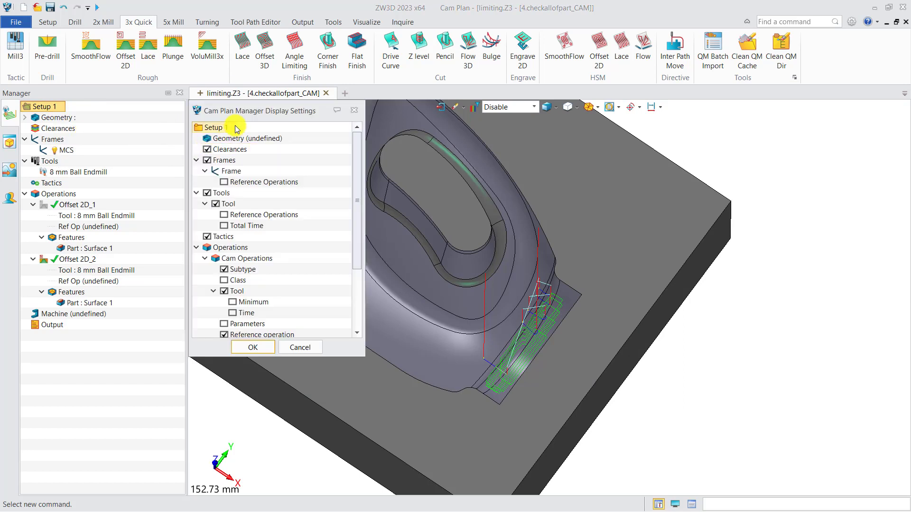
pyautogui.moveTo(244, 114); pyautogui.dragTo(210, 147)
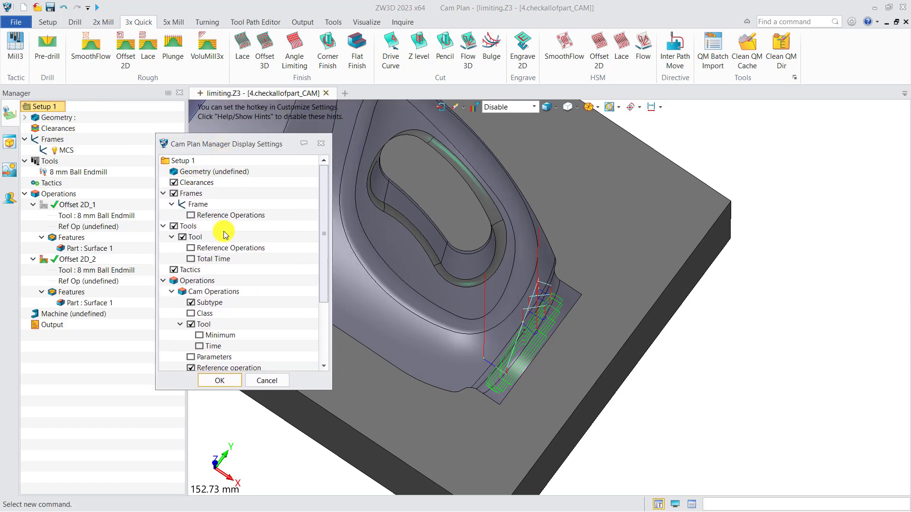
pyautogui.click(200, 336)
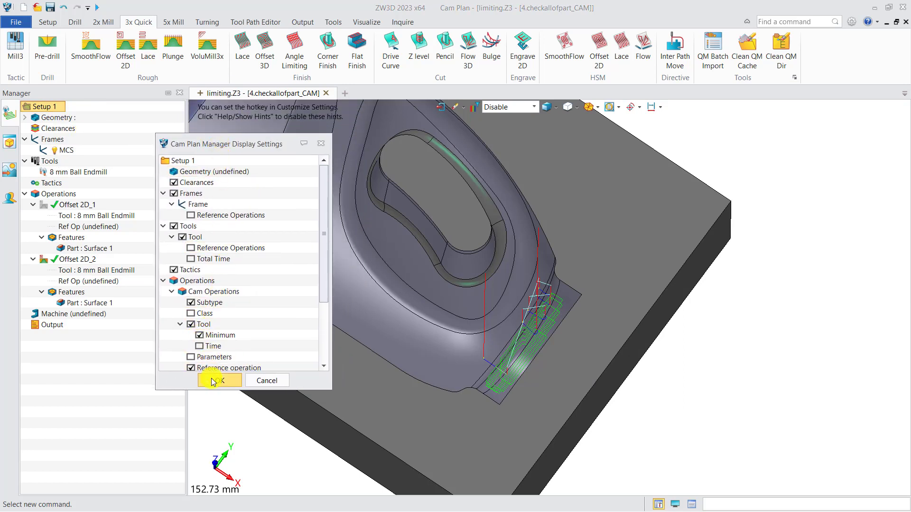
pyautogui.click(214, 379)
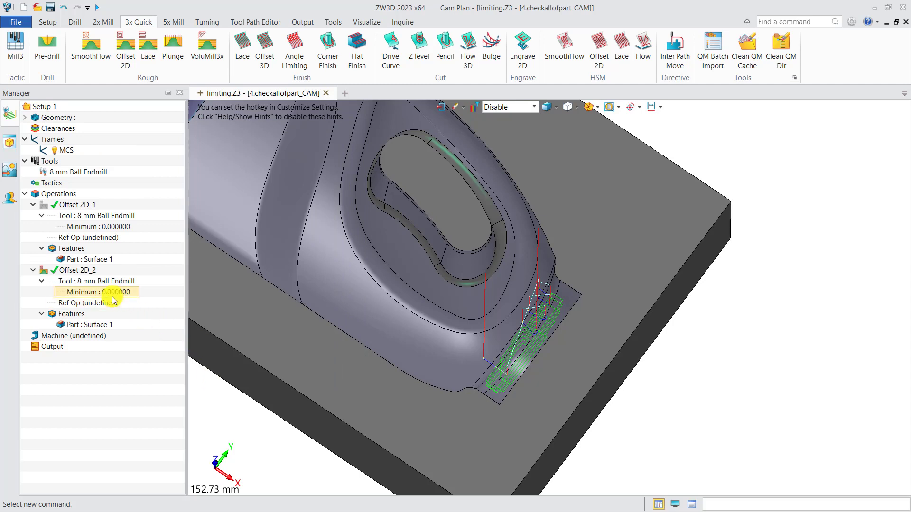
# Set Offset 2D_2's Check Shortest Tool to Yes and recalculate, then review Offset 2D_1_clamp settings
pyautogui.doubleClick(84, 271)
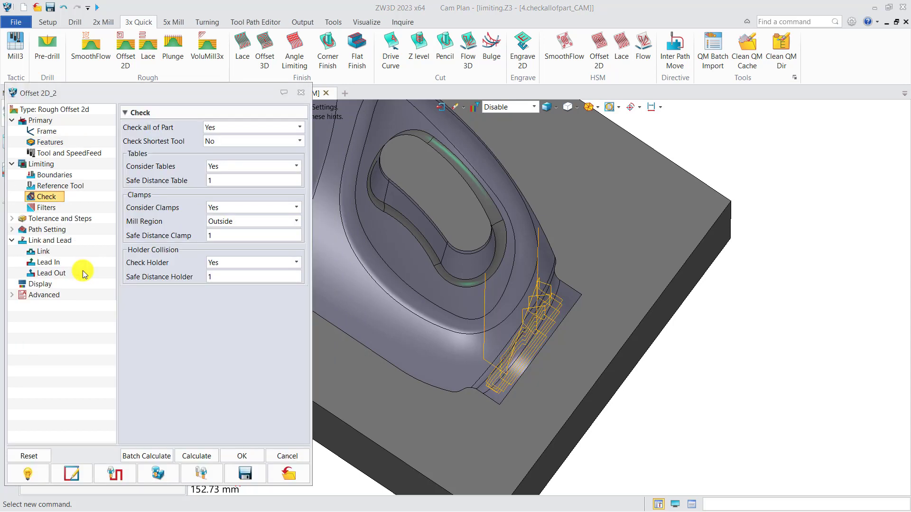
pyautogui.click(218, 142)
pyautogui.click(219, 155)
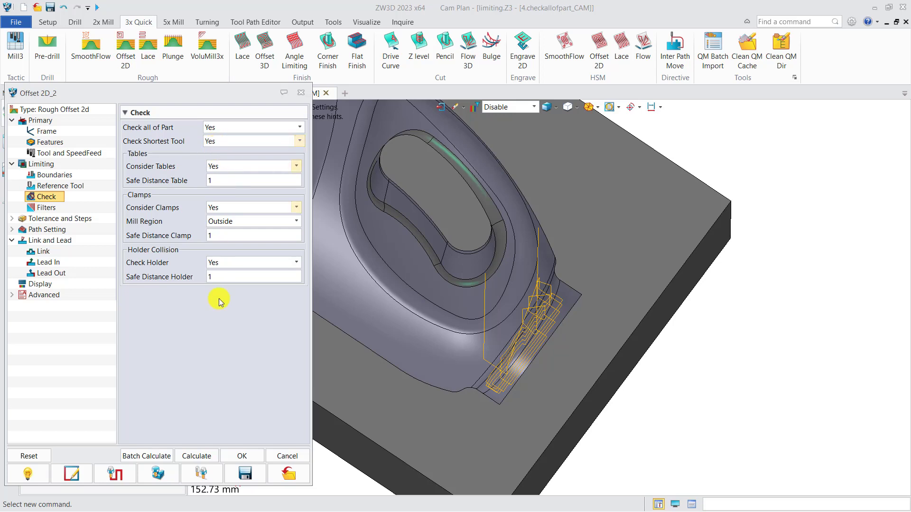
pyautogui.click(203, 456)
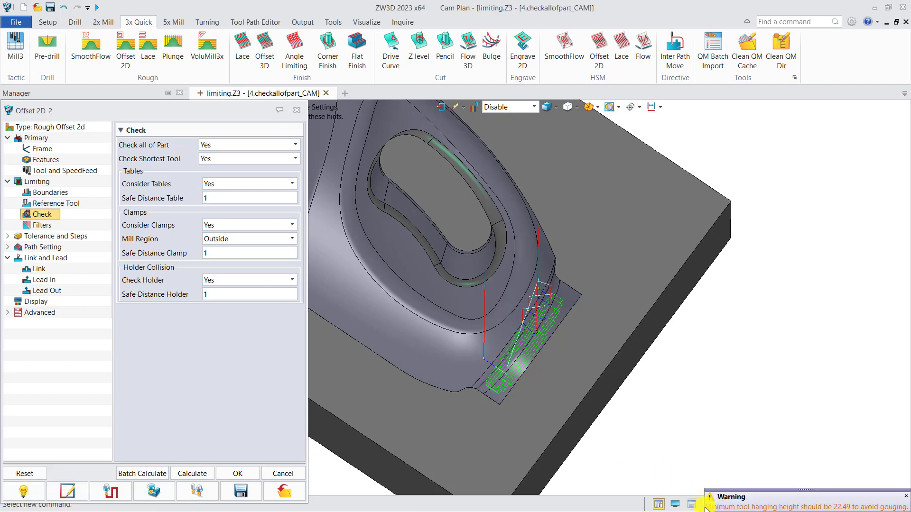
pyautogui.click(241, 473)
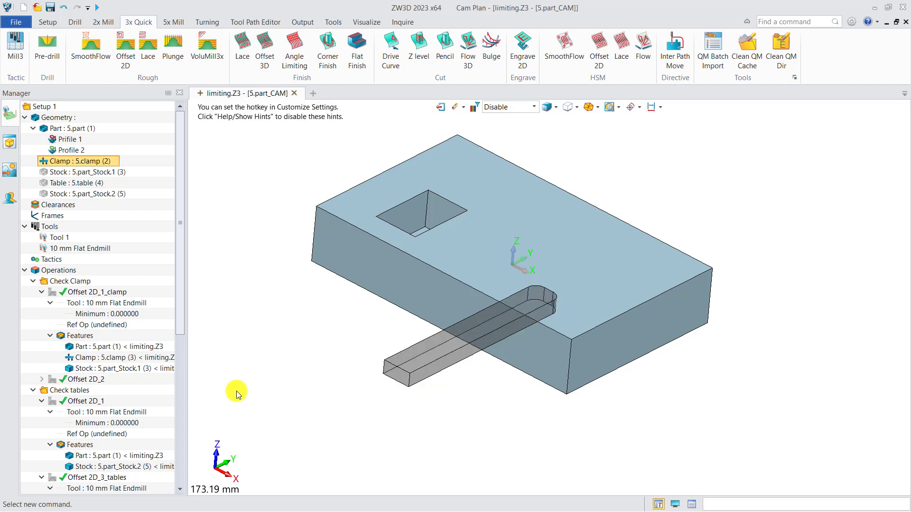
pyautogui.doubleClick(94, 294)
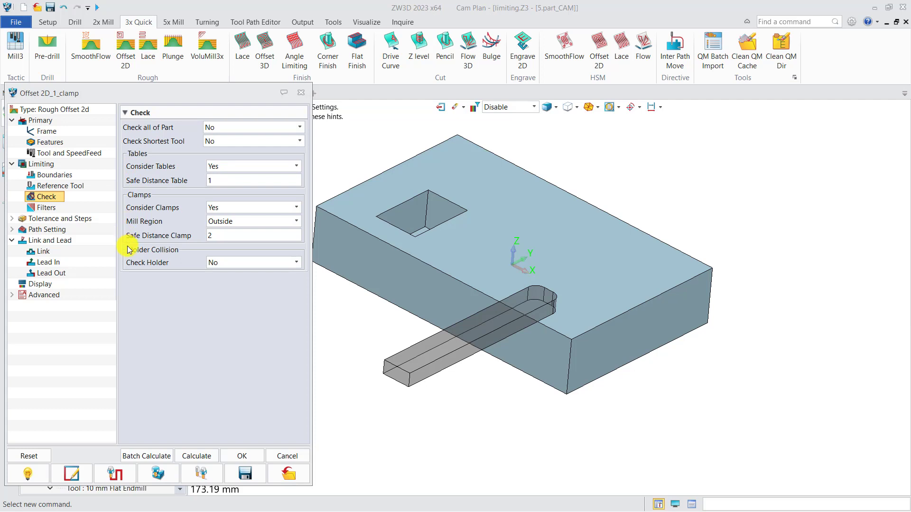
pyautogui.click(278, 167)
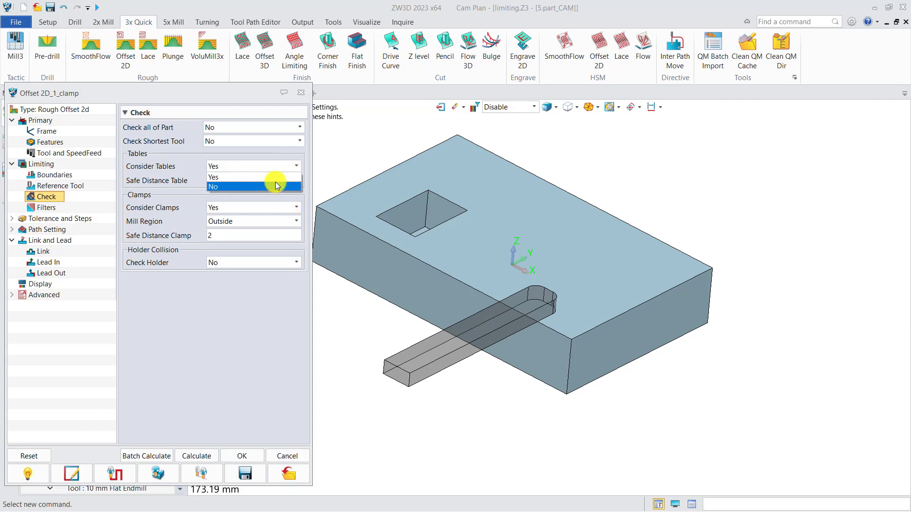
pyautogui.click(277, 157)
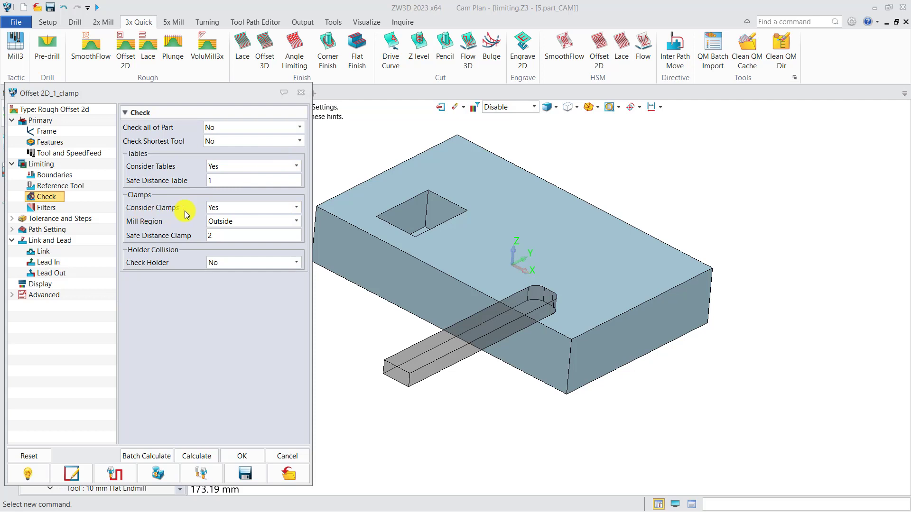
pyautogui.moveTo(222, 210)
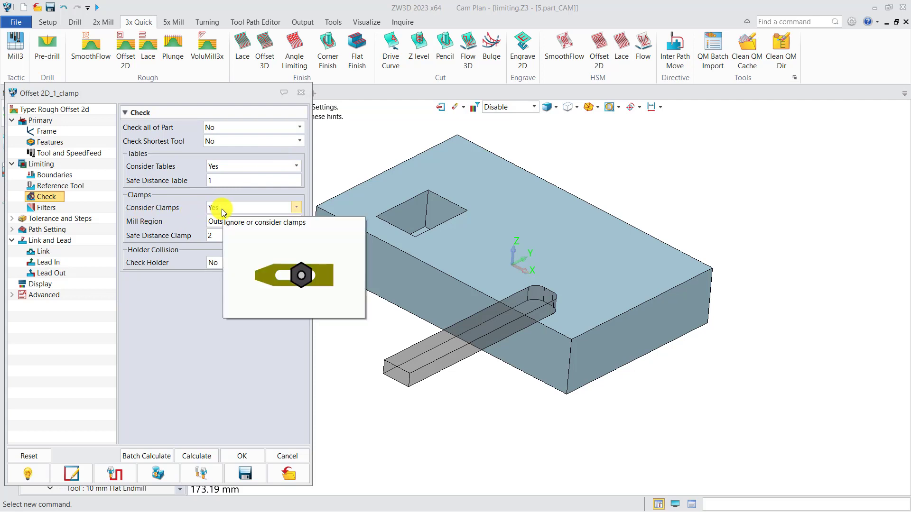
pyautogui.moveTo(194, 221)
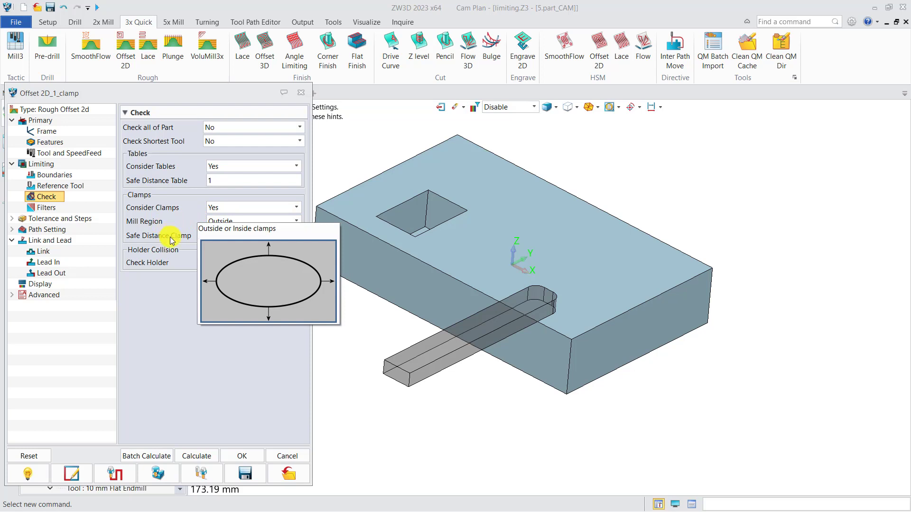
pyautogui.moveTo(172, 241)
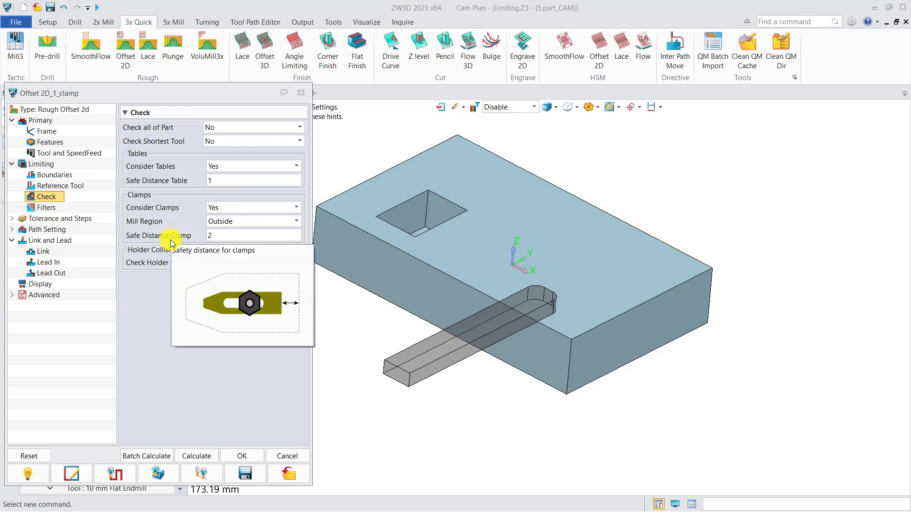
pyautogui.click(300, 93)
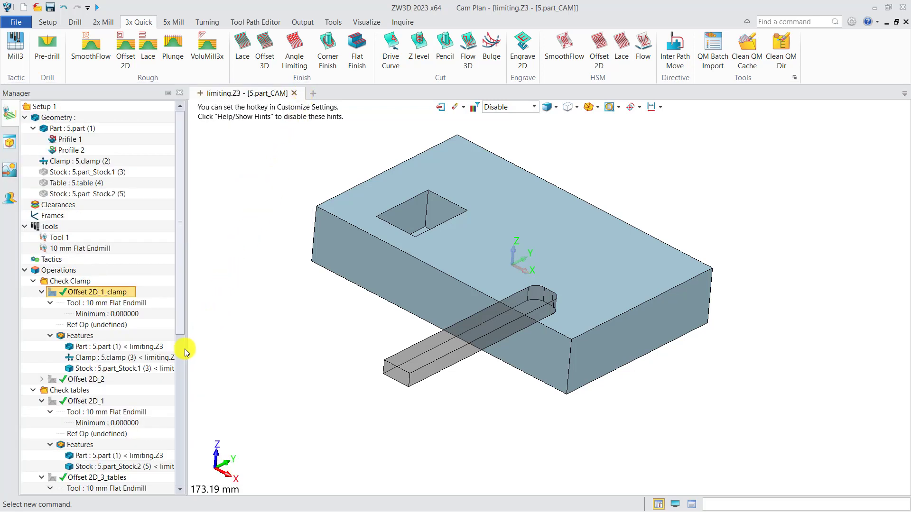
# Inspect the Offset 2D_1_clamp toolpath around 5.clamp, then hide it
pyautogui.click(94, 361)
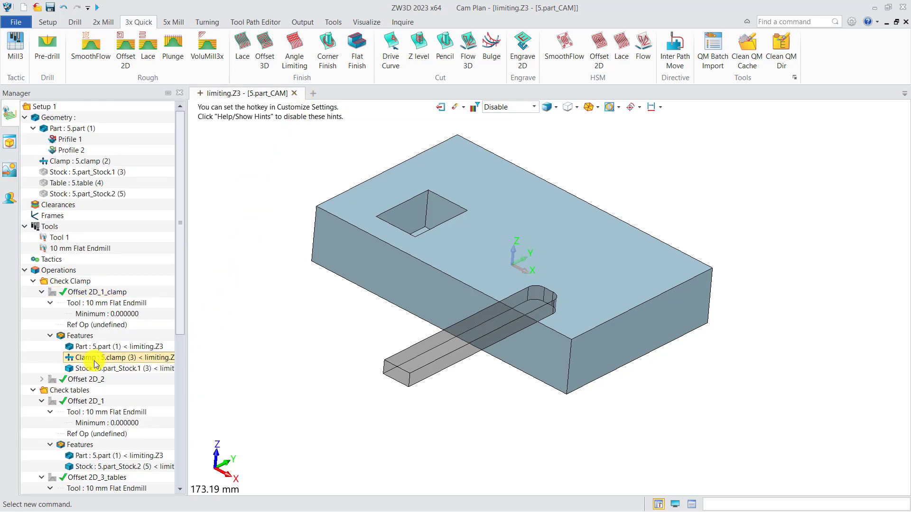
pyautogui.click(54, 291)
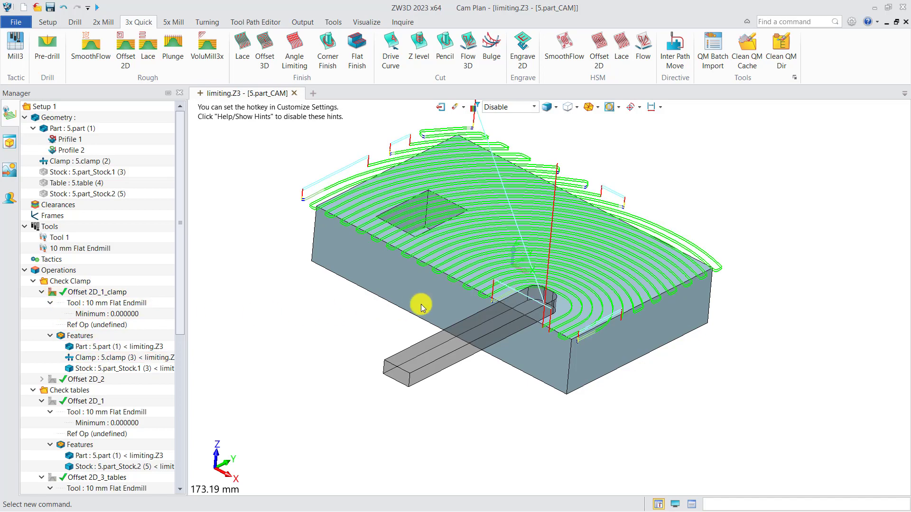
pyautogui.moveTo(420, 305); pyautogui.dragTo(425, 327, button='middle')
pyautogui.scroll(2, 571, 363)
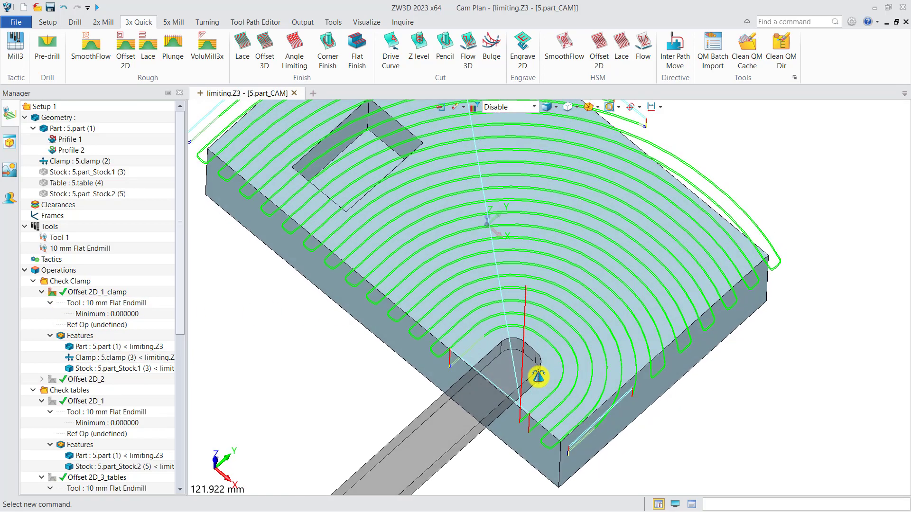
pyautogui.click(52, 293)
# Hide the Offset 2D_2 toolpath and the clamp, then select Offset 2D_1 under Check tables
pyautogui.click(55, 382)
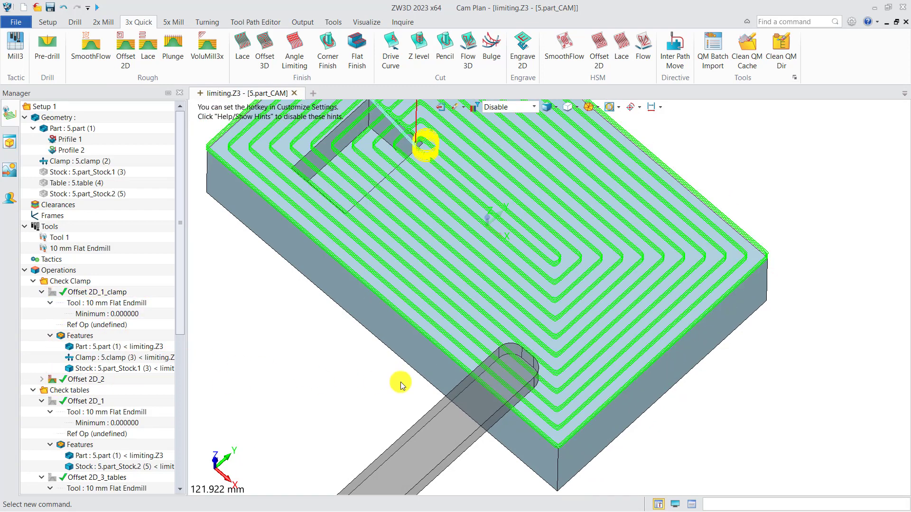
pyautogui.click(52, 380)
pyautogui.click(44, 162)
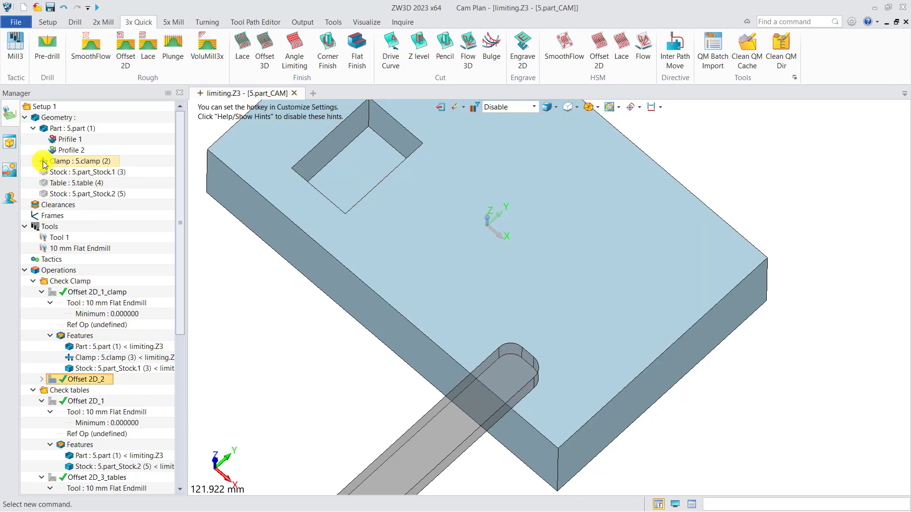
pyautogui.scroll(-2, 394, 368)
pyautogui.moveTo(394, 369); pyautogui.dragTo(417, 352, button='right')
pyautogui.click(53, 402)
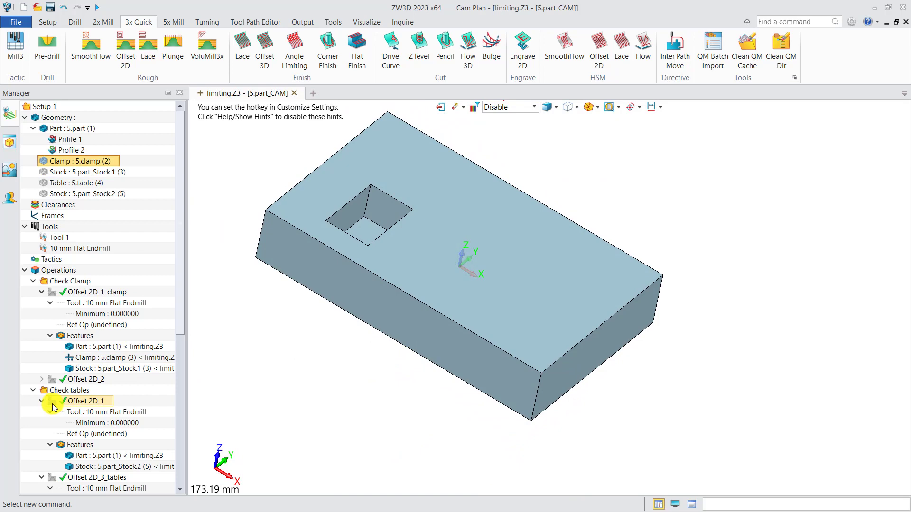
pyautogui.click(52, 404)
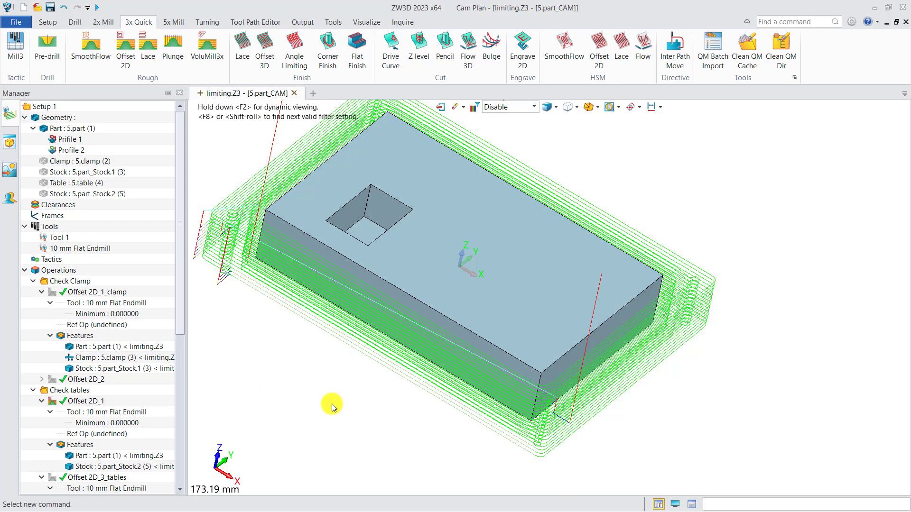
pyautogui.hotkey('ctrl', 'Down')
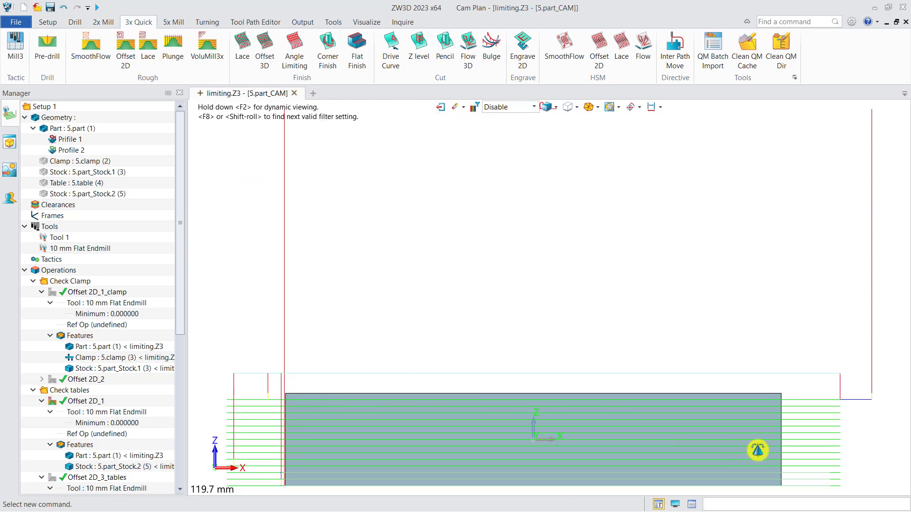
pyautogui.moveTo(757, 450); pyautogui.dragTo(583, 362, button='right')
pyautogui.scroll(2, 610, 393)
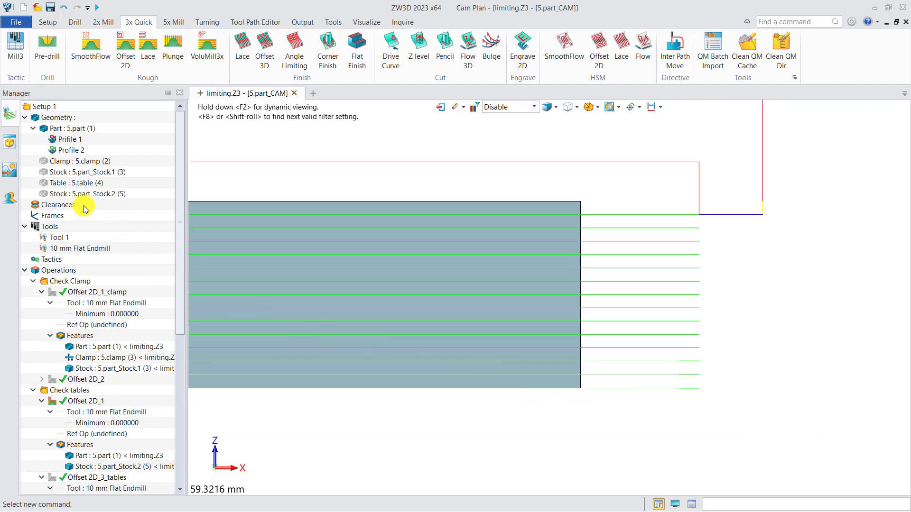
pyautogui.click(76, 183)
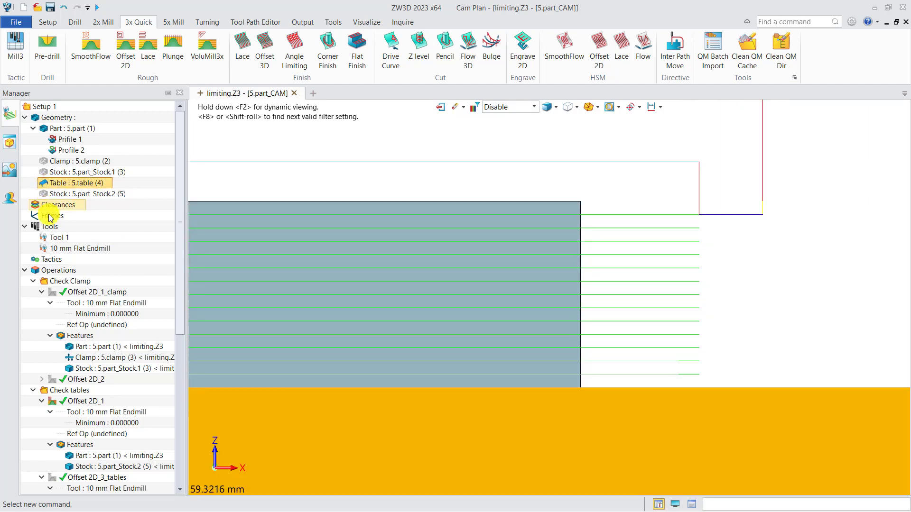
pyautogui.click(51, 401)
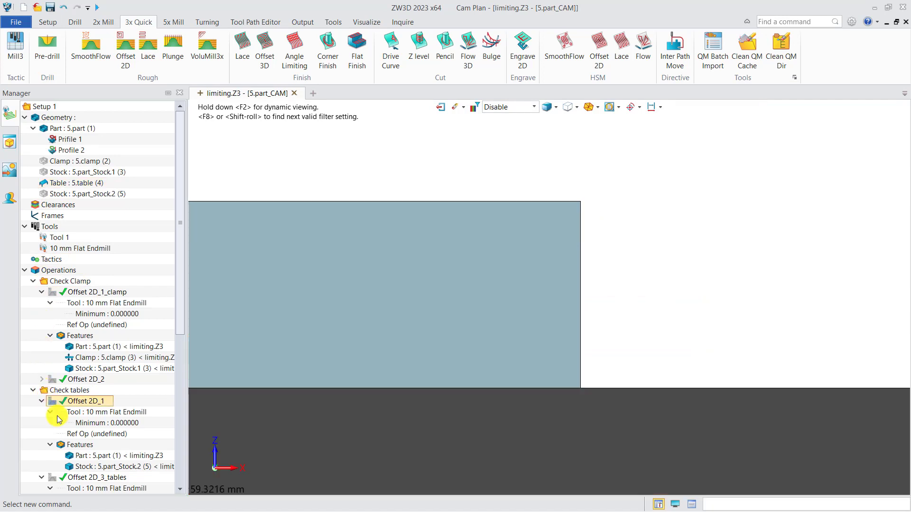
pyautogui.click(53, 478)
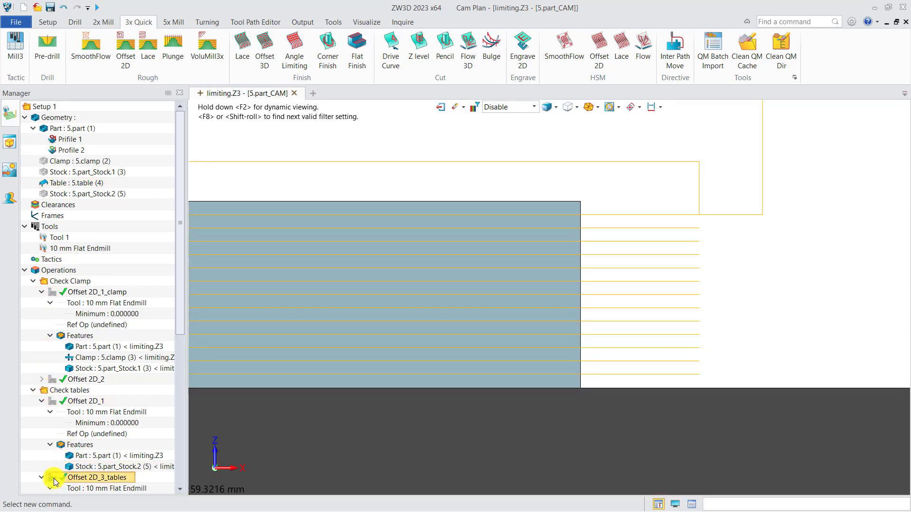
pyautogui.doubleClick(103, 477)
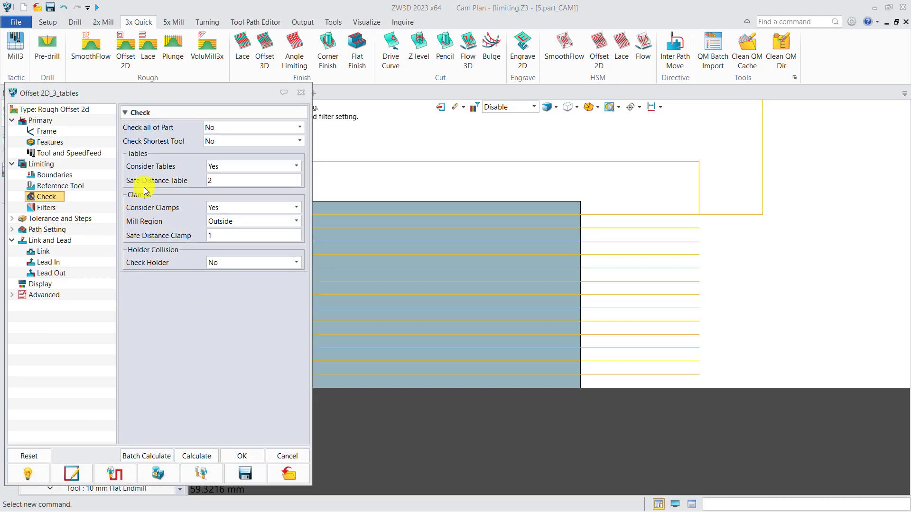
pyautogui.click(300, 92)
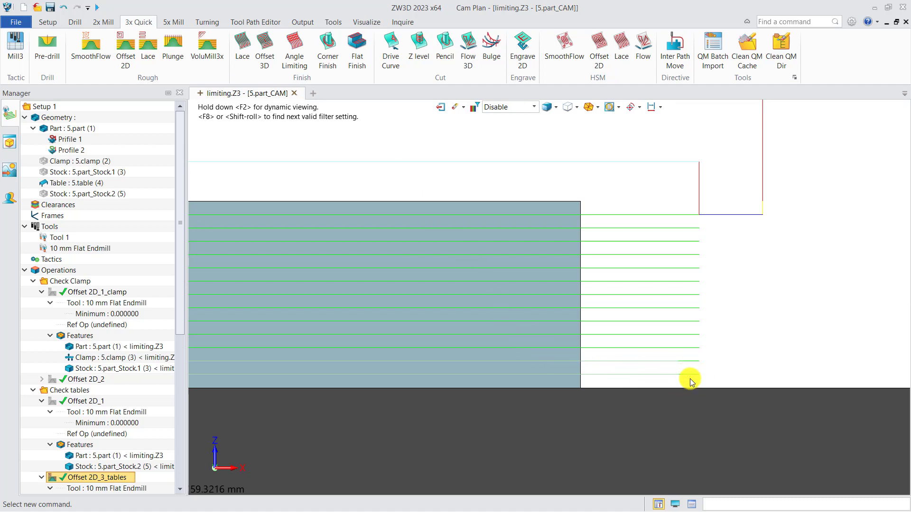
pyautogui.click(47, 186)
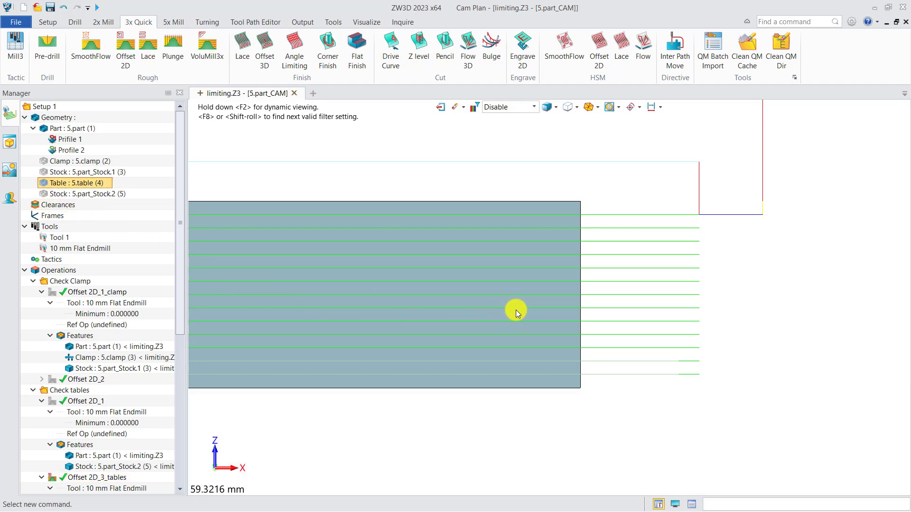
pyautogui.scroll(-3, 517, 309)
pyautogui.scroll(-3, 106, 403)
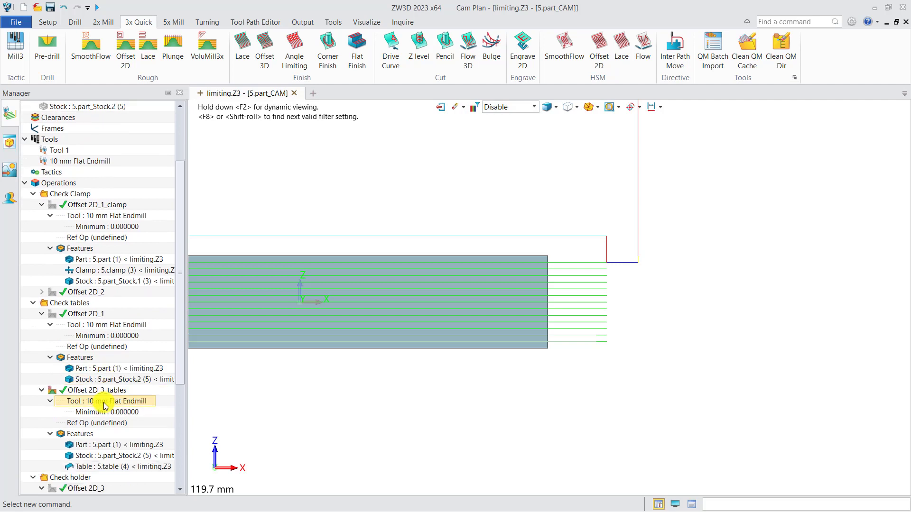
pyautogui.scroll(-1, 105, 403)
pyautogui.click(50, 369)
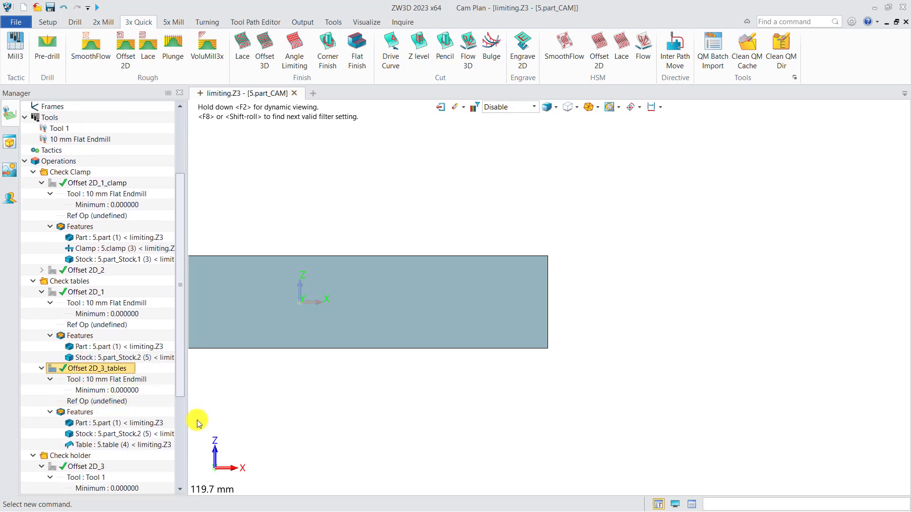
# Review Tool 1's parameters and show the Offset 2D_3 toolpath in wireframe
pyautogui.doubleClick(76, 478)
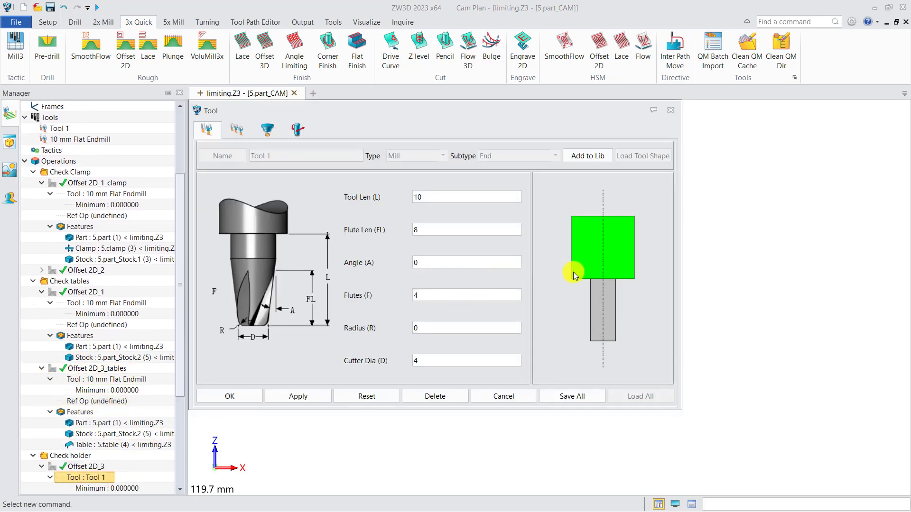
pyautogui.click(671, 109)
pyautogui.moveTo(371, 301); pyautogui.dragTo(544, 317, button='middle')
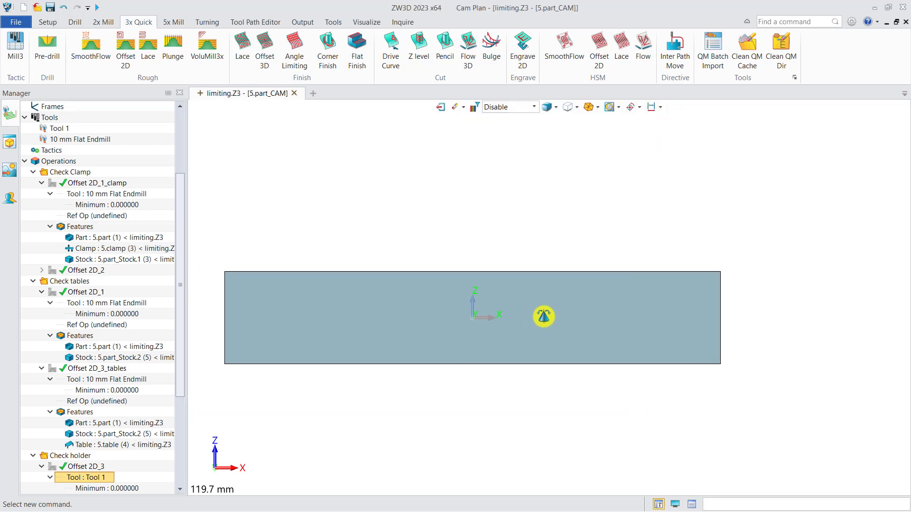
pyautogui.click(52, 467)
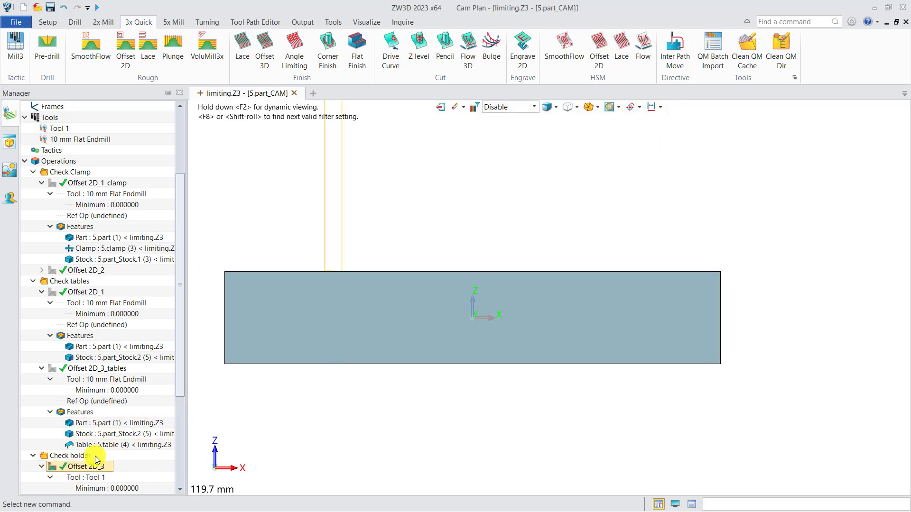
pyautogui.hotkey('ctrl', 'f')
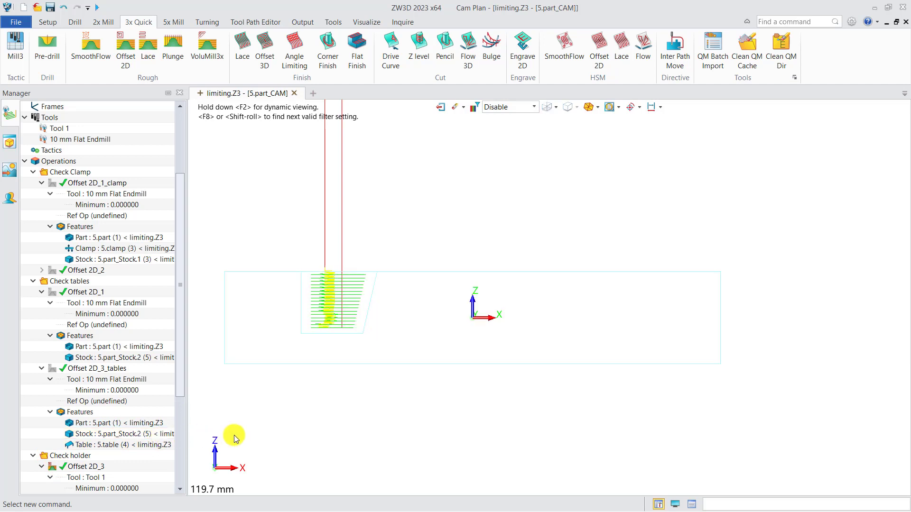
pyautogui.scroll(3, 309, 315)
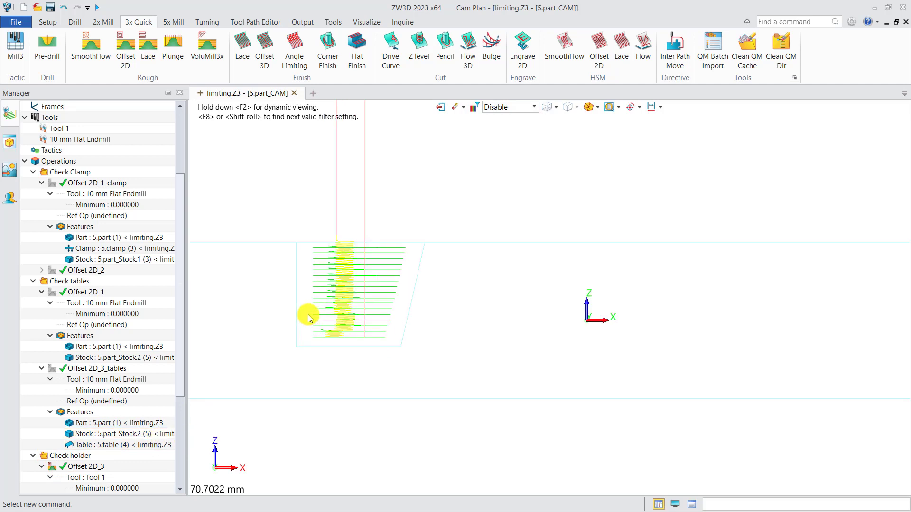
# Verify Offset 2D_3's holder clearance by stepping the tool down its toolpath
pyautogui.rightClick(92, 468)
pyautogui.click(126, 311)
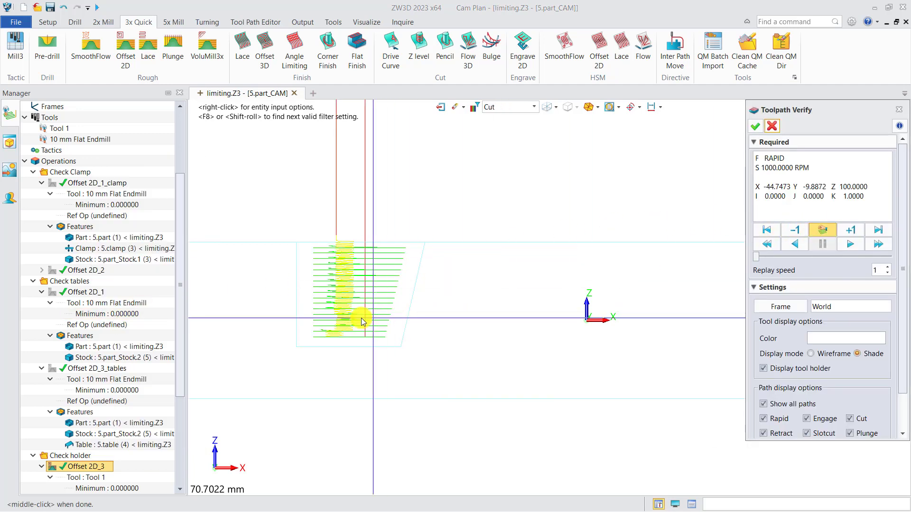
pyautogui.click(314, 304)
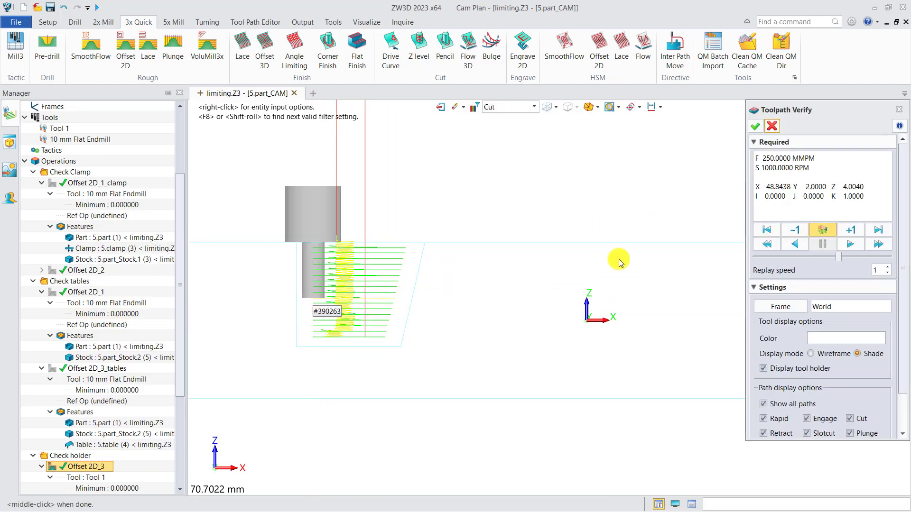
pyautogui.click(311, 319)
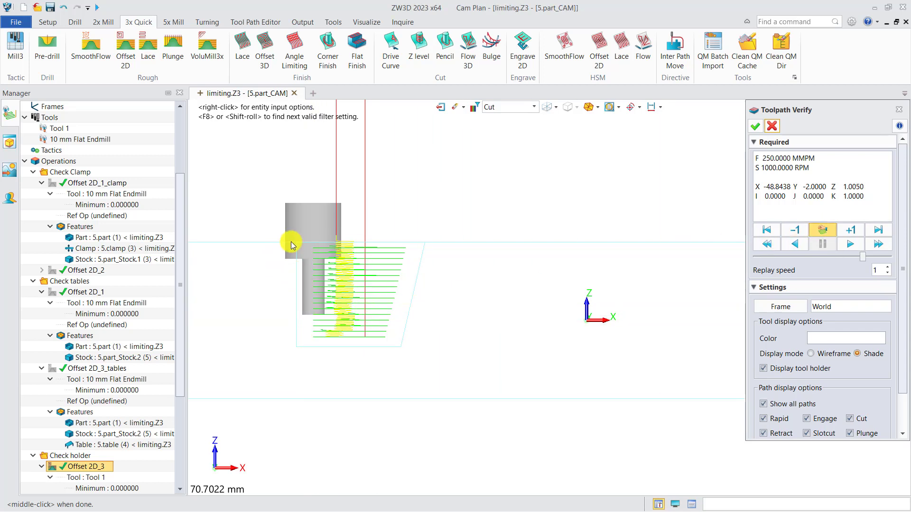
pyautogui.click(772, 126)
pyautogui.scroll(-2, 85, 394)
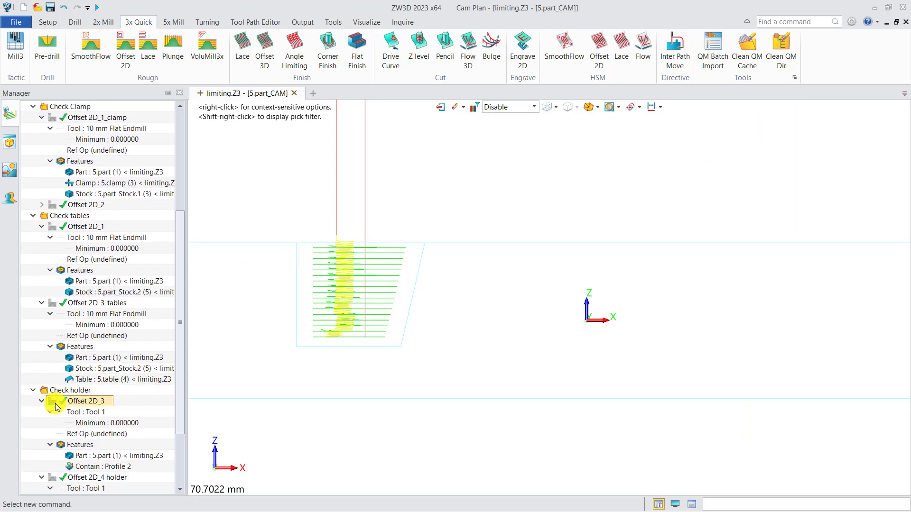
# Show the Offset 2D_4 holder toolpath and play its verification simulation
pyautogui.click(53, 478)
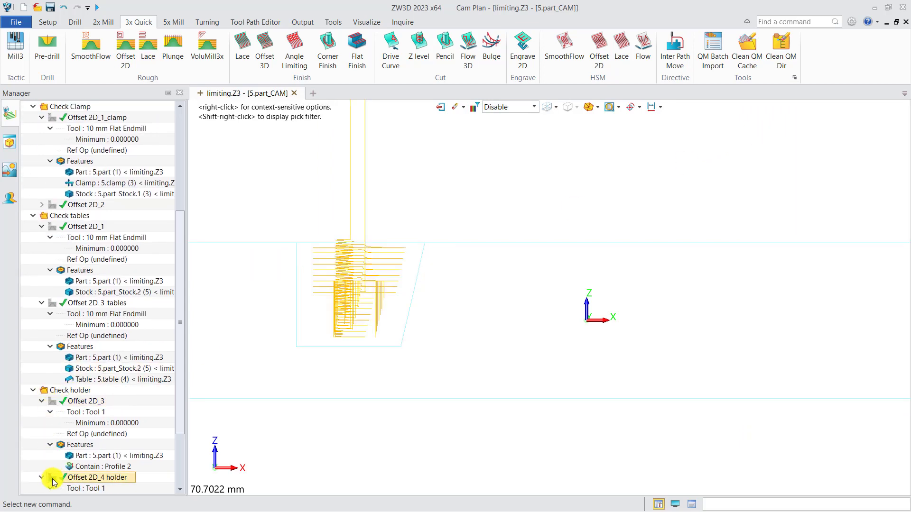
pyautogui.rightClick(94, 477)
pyautogui.click(114, 322)
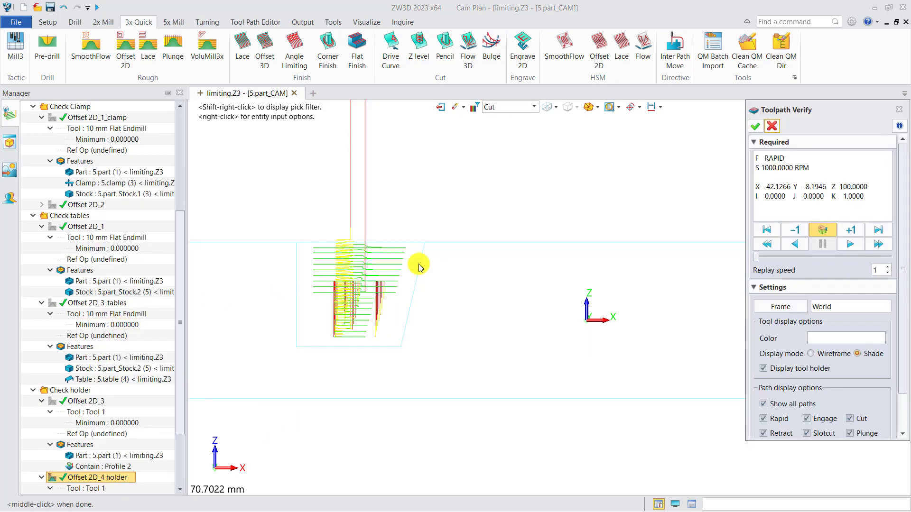
pyautogui.click(822, 230)
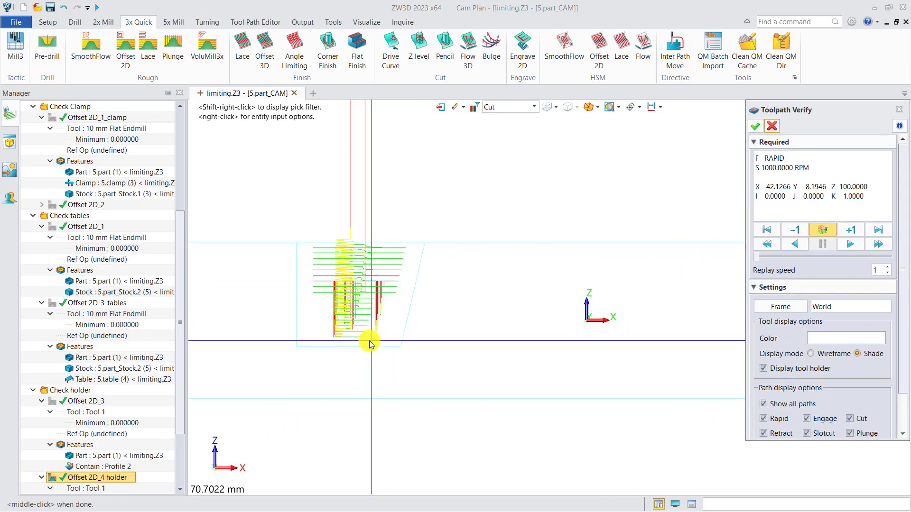
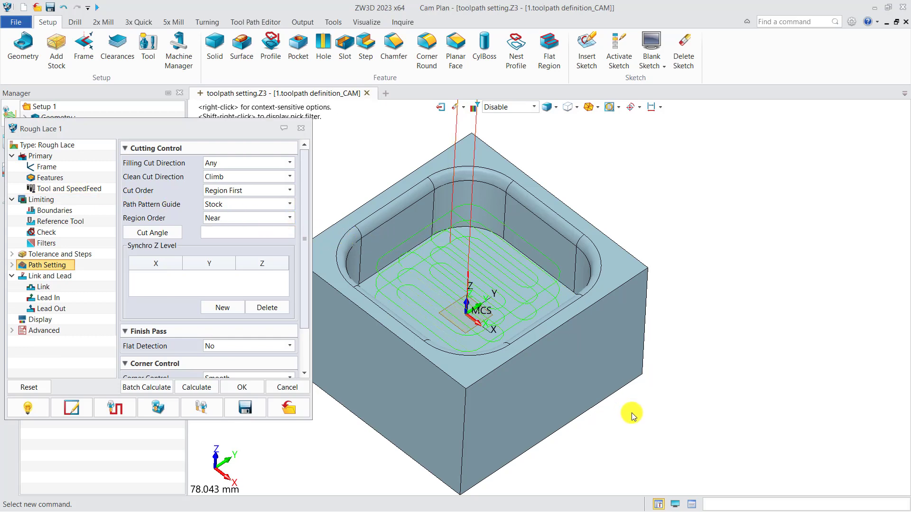
# View the Rough Lace 1 toolpath from above and review its Clean and Filling Cut Direction options
pyautogui.hotkey('ctrl', 'Up')
pyautogui.moveTo(473, 302); pyautogui.dragTo(419, 275, button='middle')
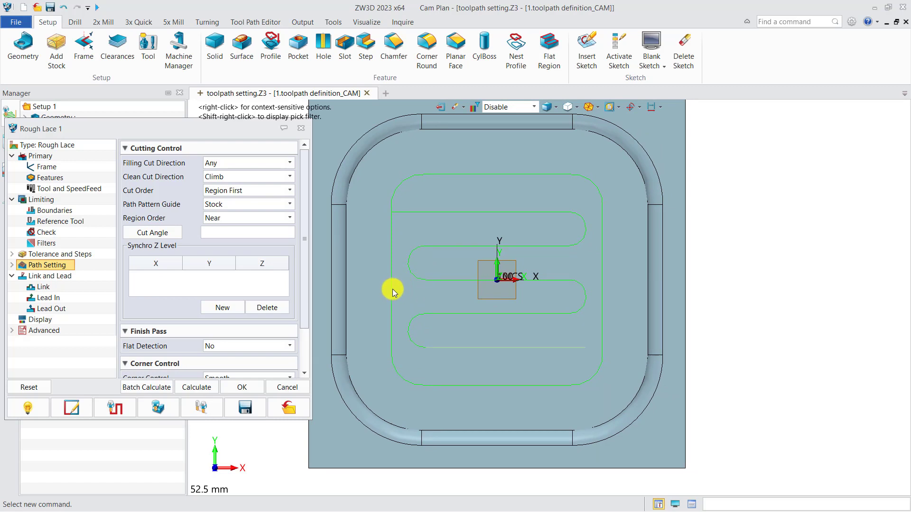
pyautogui.click(257, 178)
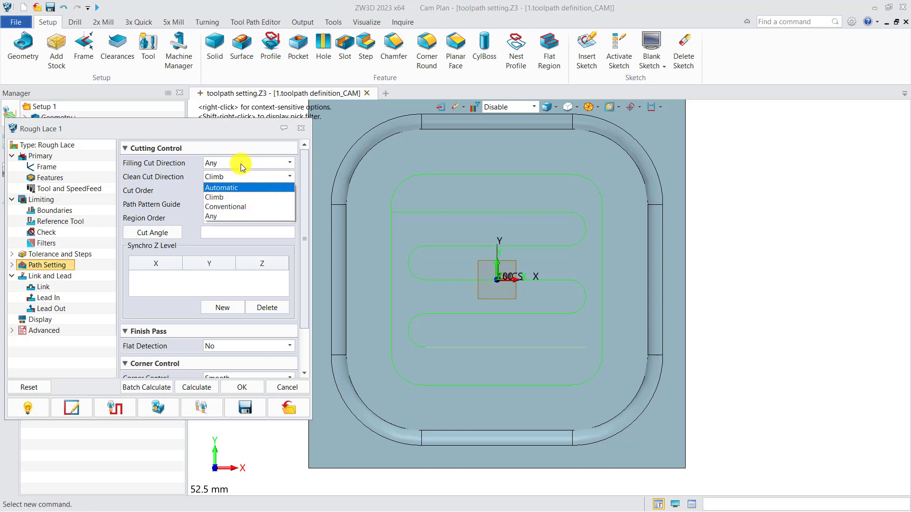
pyautogui.click(240, 163)
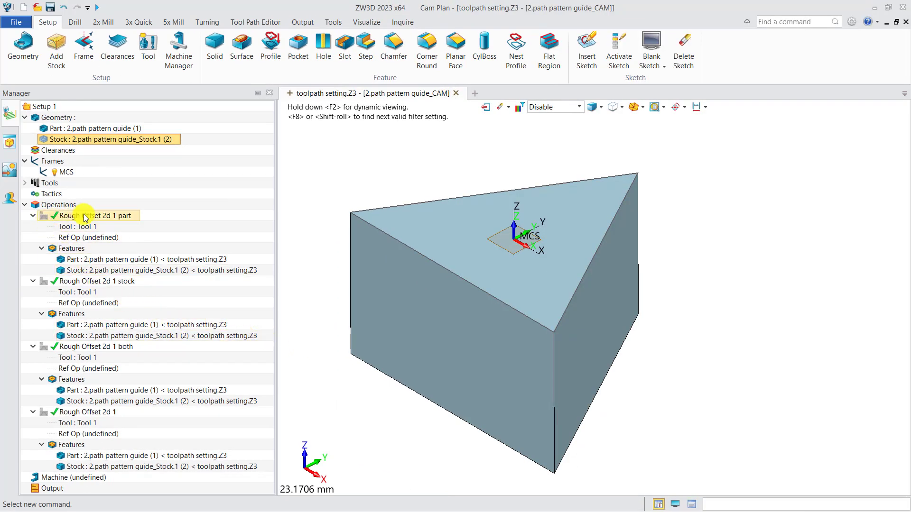
# Check the part operation's Path Pattern Guide options and view its toolpath from above
pyautogui.doubleClick(53, 216)
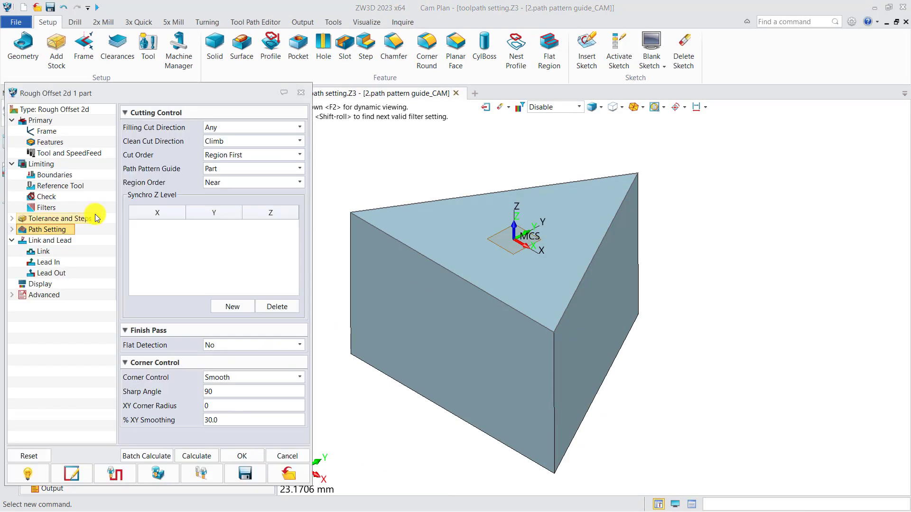
pyautogui.click(219, 169)
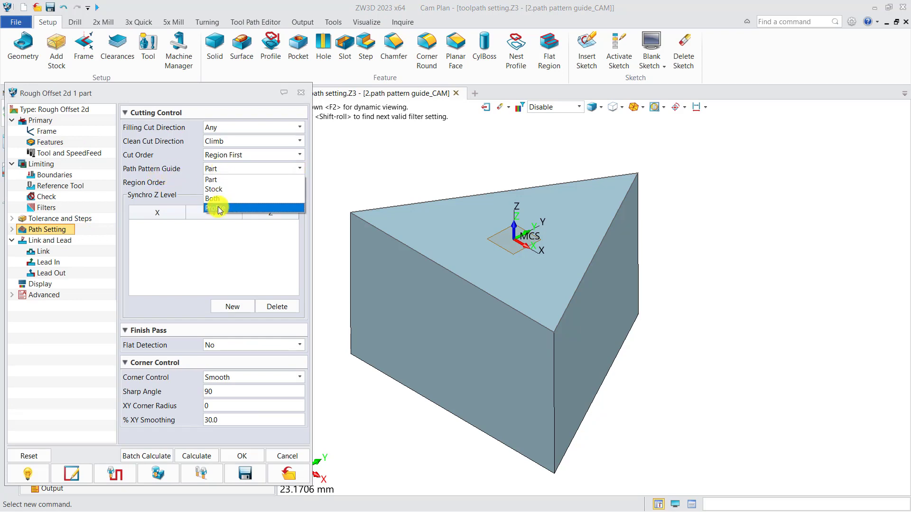
pyautogui.click(301, 92)
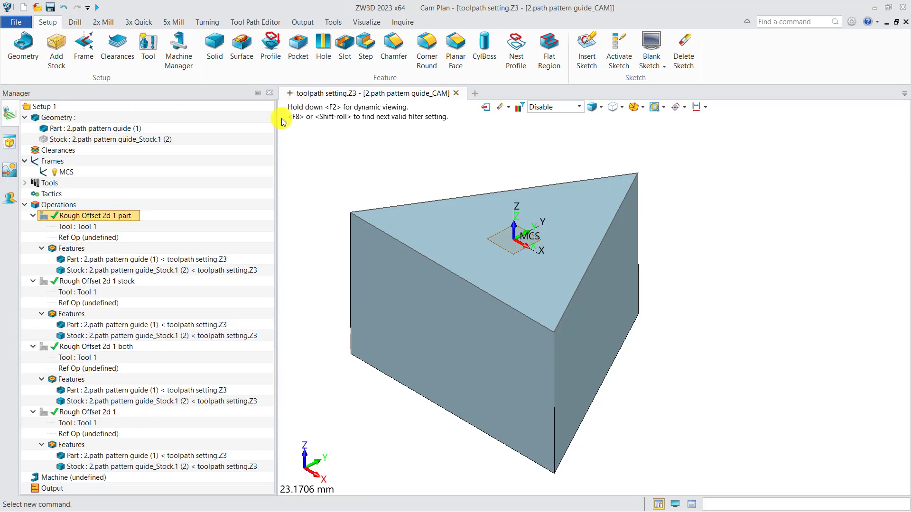
pyautogui.click(44, 217)
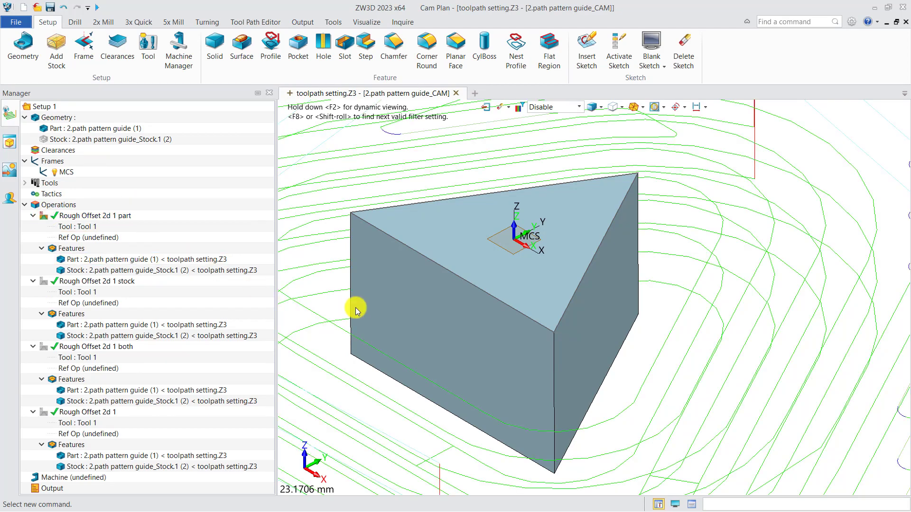
pyautogui.scroll(-3, 357, 310)
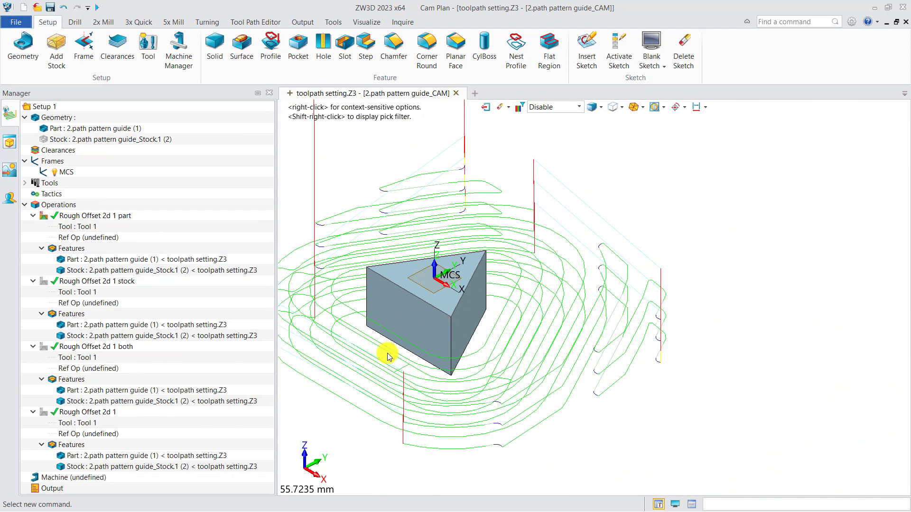
pyautogui.hotkey('ctrl', 'Up')
pyautogui.scroll(-2, 374, 351)
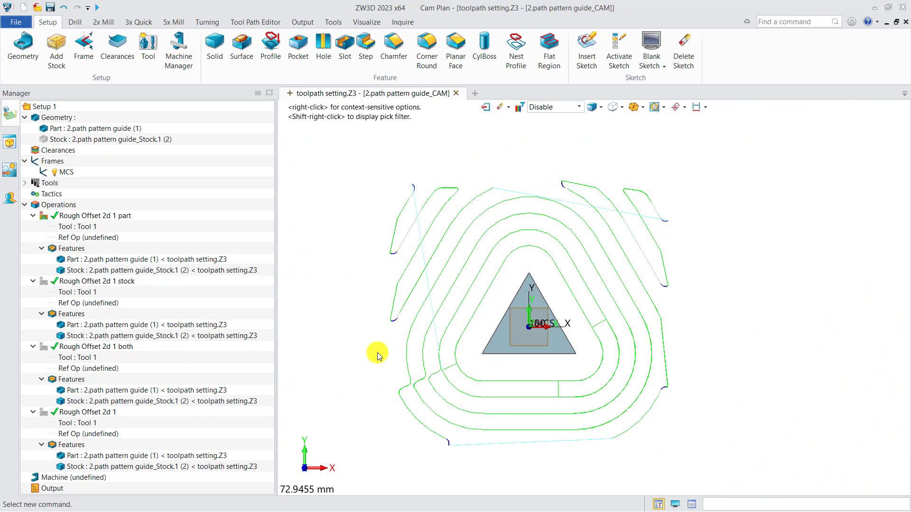
pyautogui.moveTo(377, 352); pyautogui.dragTo(350, 350, button='middle')
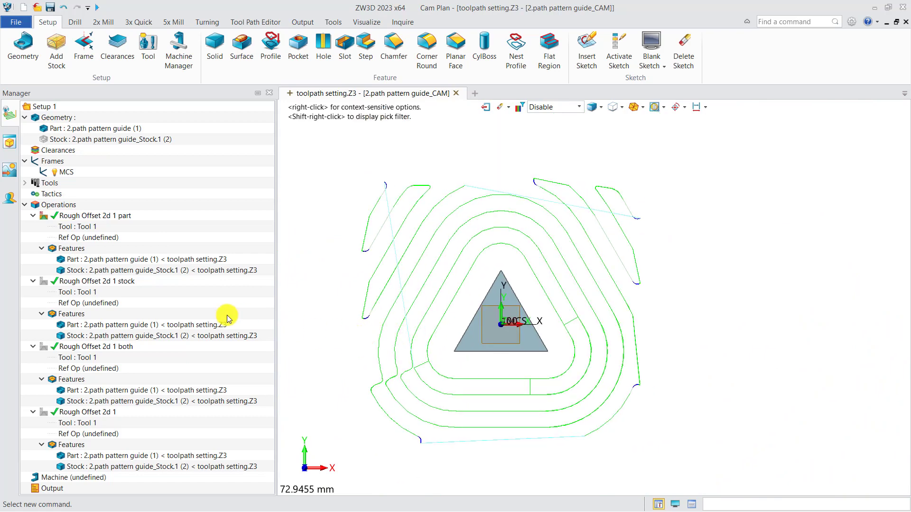
pyautogui.click(45, 219)
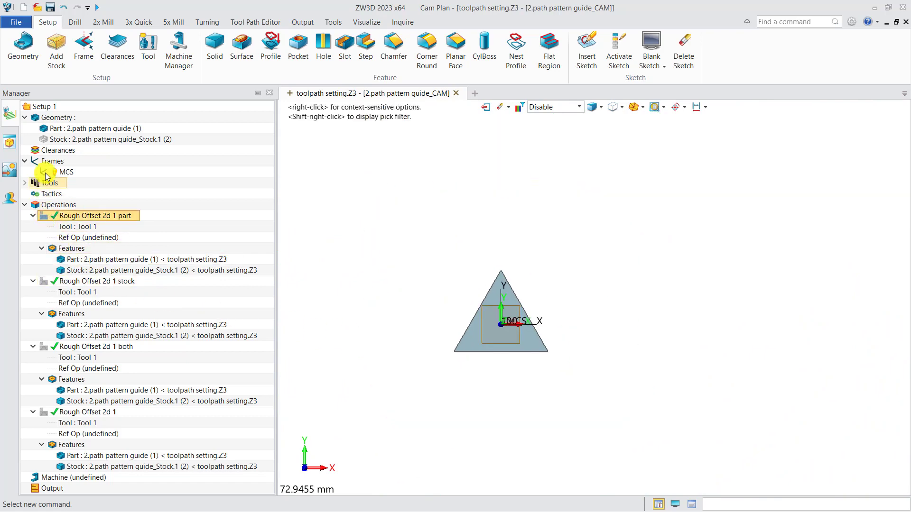
# Hide the stock, then compare the stock and both pattern-guide toolpaths
pyautogui.click(95, 139)
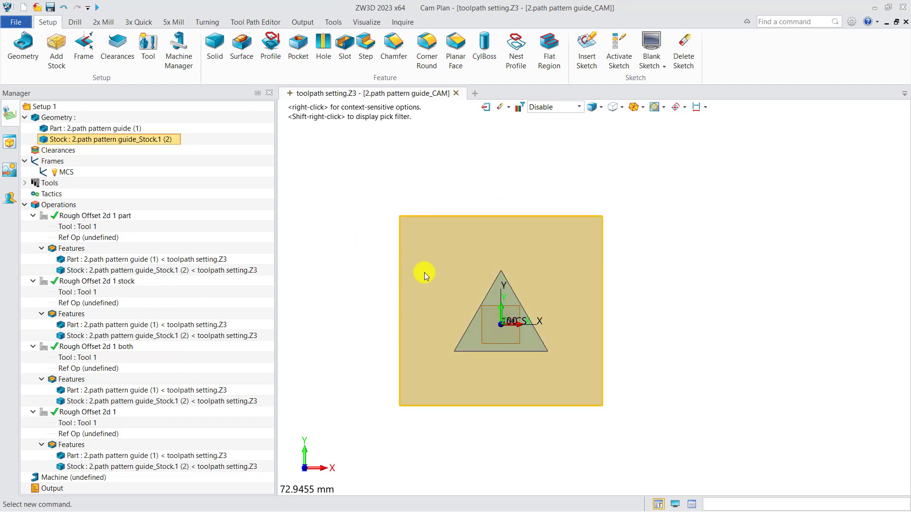
pyautogui.click(44, 139)
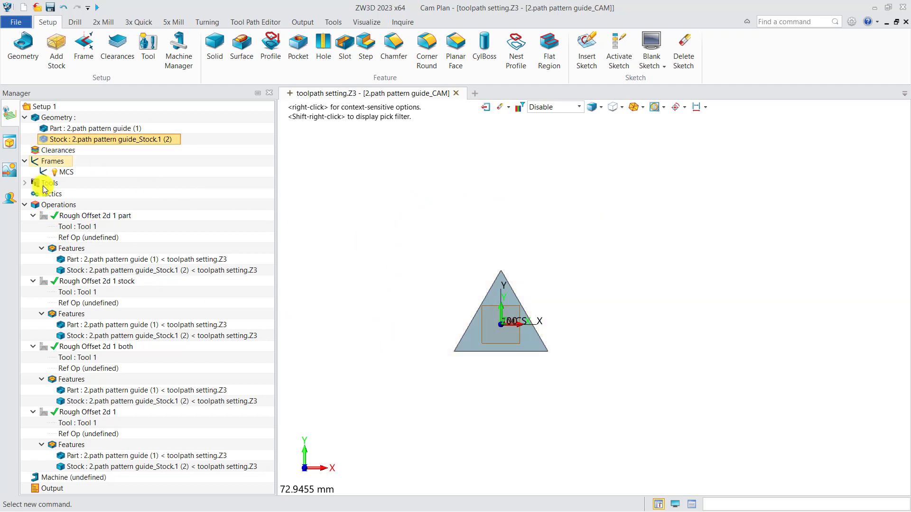
pyautogui.click(44, 282)
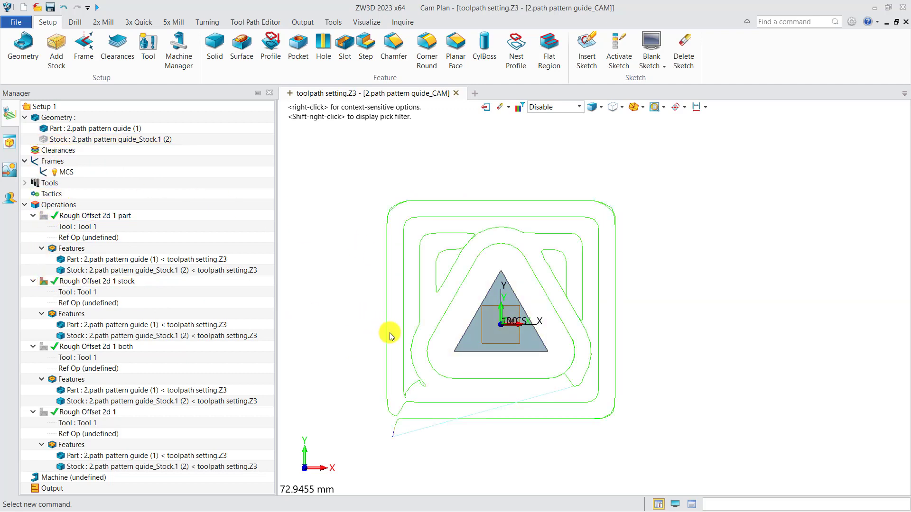
pyautogui.moveTo(386, 332); pyautogui.dragTo(362, 321, button='right')
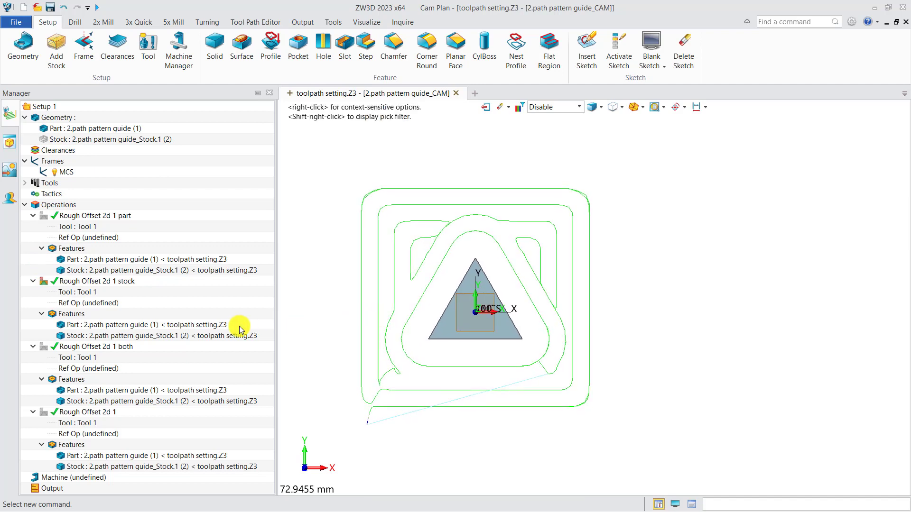
pyautogui.click(44, 281)
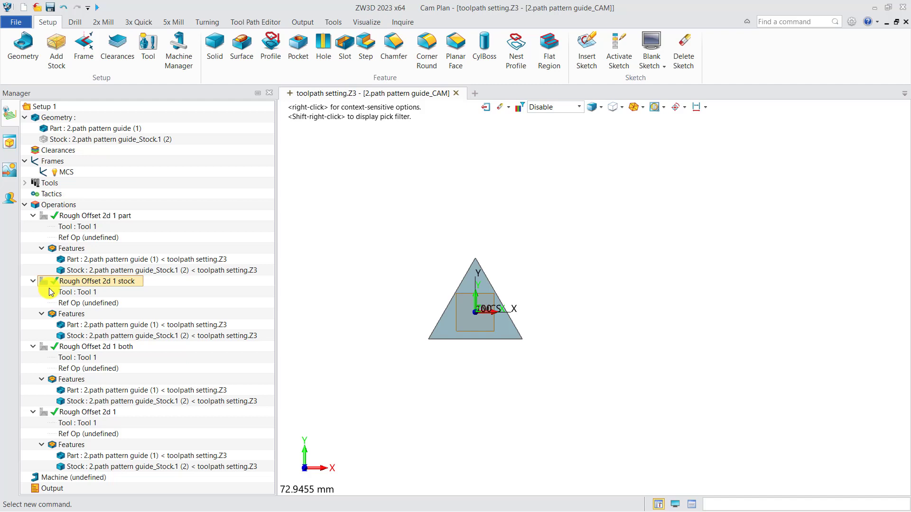
pyautogui.click(44, 347)
pyautogui.moveTo(350, 346); pyautogui.dragTo(347, 363, button='middle')
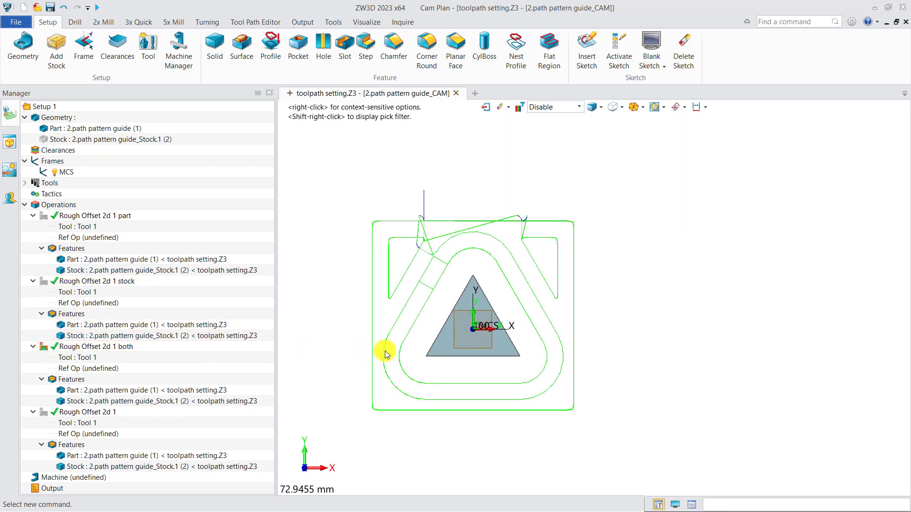
pyautogui.click(46, 348)
# Review the profile operation's settings and display its toolpath around the triangle
pyautogui.doubleClick(89, 413)
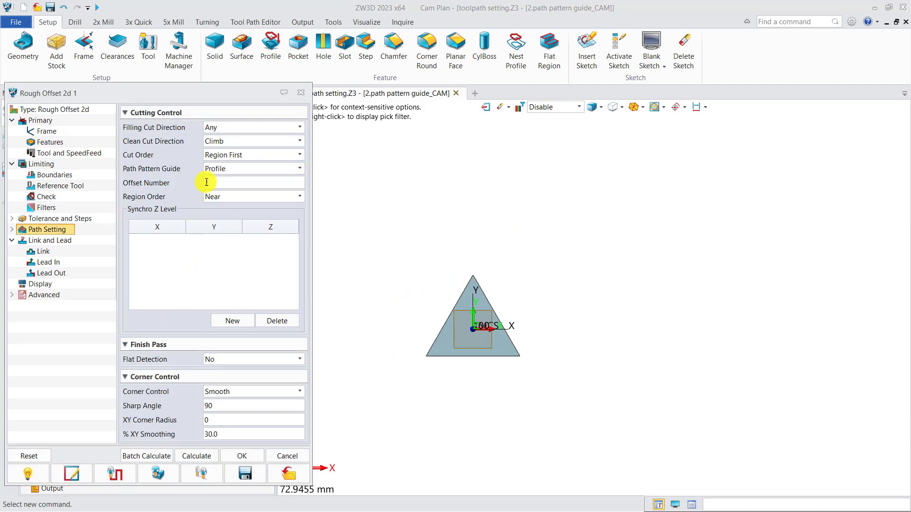
pyautogui.click(301, 93)
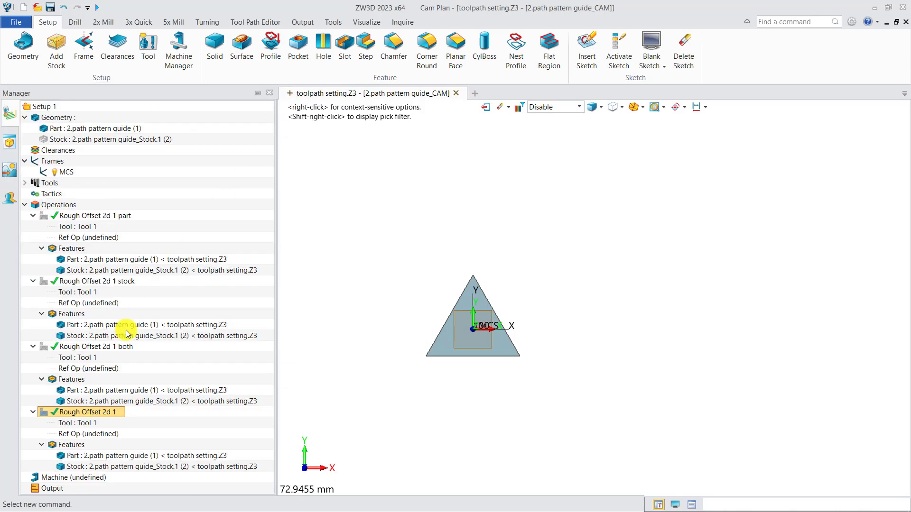
pyautogui.click(43, 412)
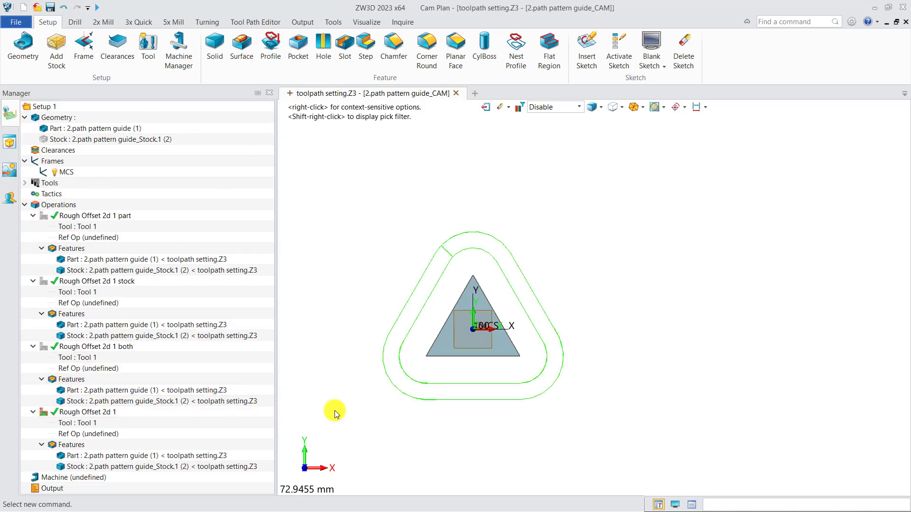
pyautogui.moveTo(331, 413); pyautogui.dragTo(335, 406, button='middle')
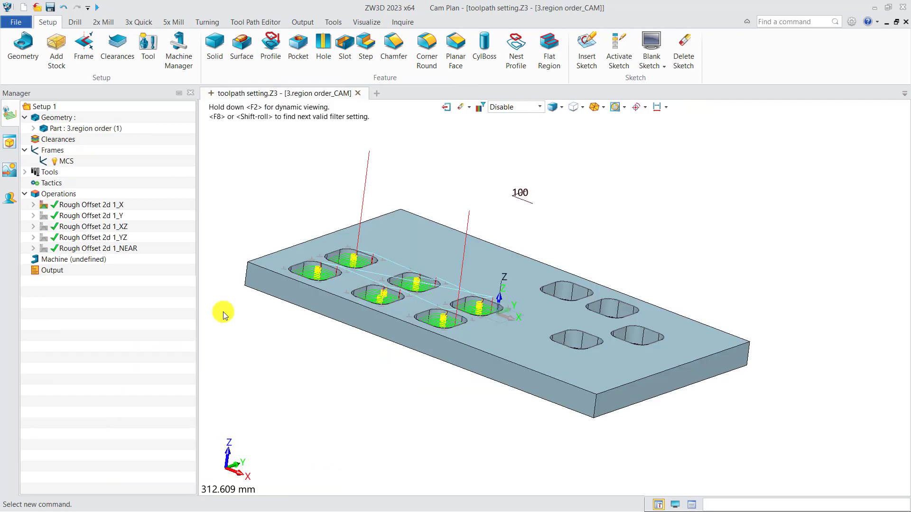
# Confirm Rough Offset 2d 1_X keeps the X Along region order
pyautogui.click(99, 206)
pyautogui.doubleClick(99, 209)
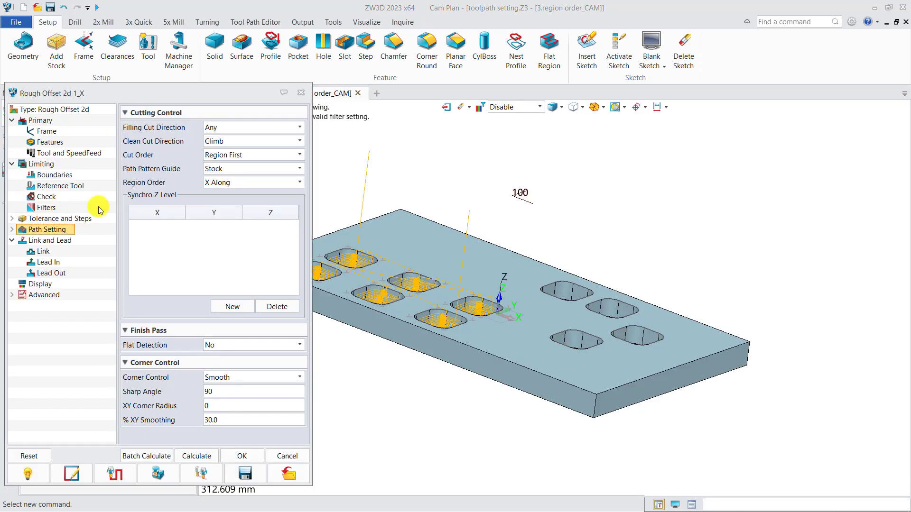
pyautogui.click(227, 184)
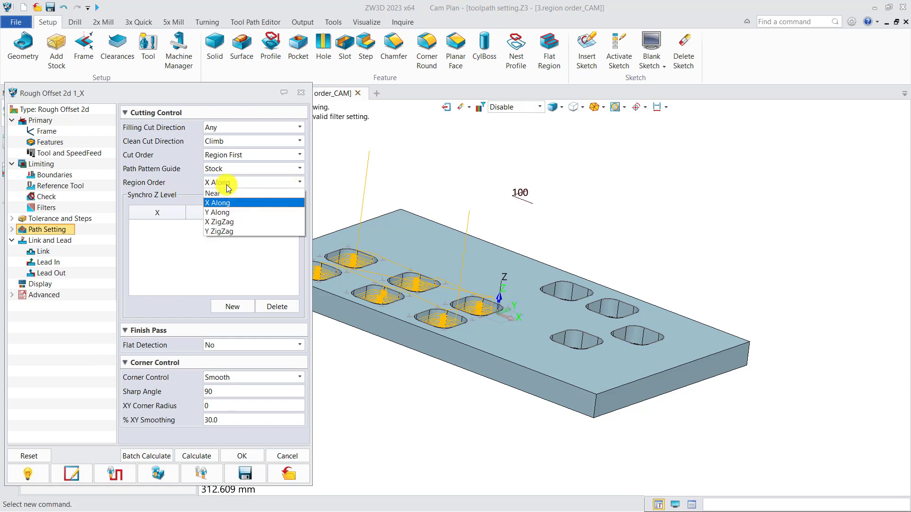
pyautogui.click(338, 193)
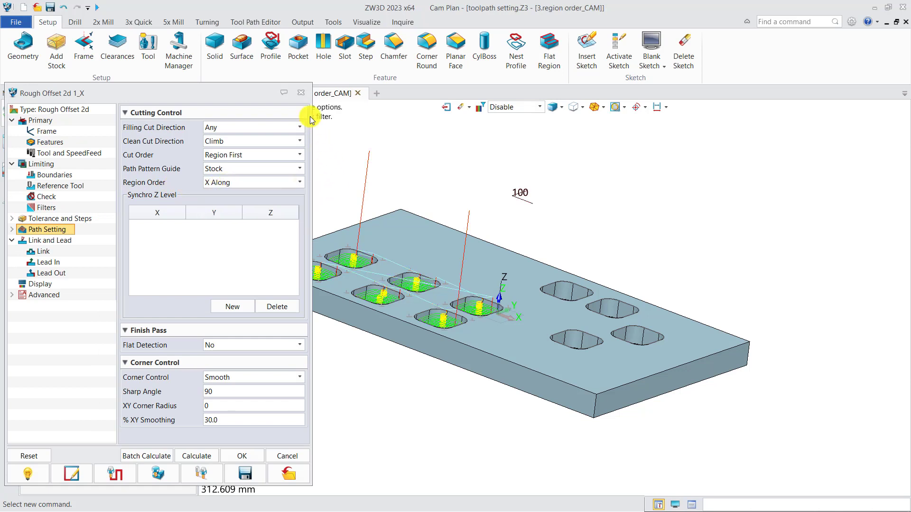
pyautogui.click(300, 92)
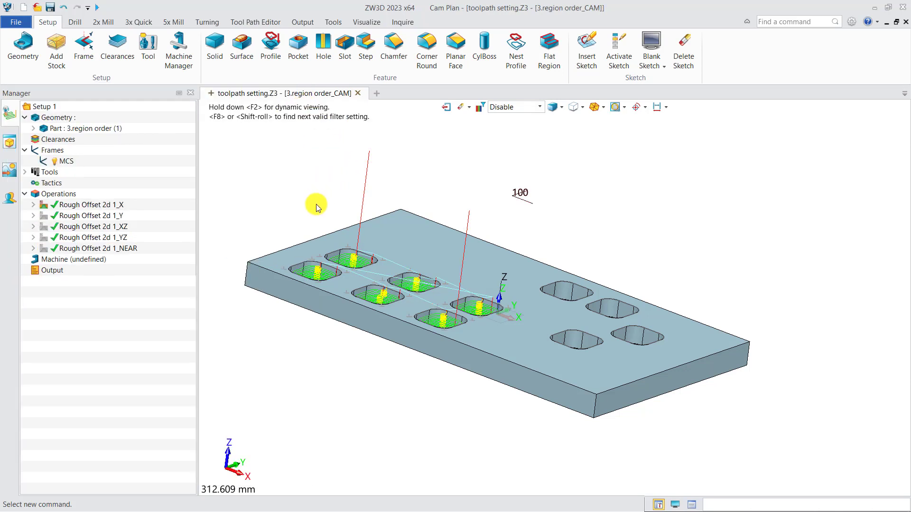
# Verify the Rough Offset 2d 1_X toolpath from top view with a red tool, replaying to the lower-left pocket
pyautogui.hotkey('ctrl', 't')
pyautogui.scroll(-3, 332, 257)
pyautogui.scroll(3, 387, 325)
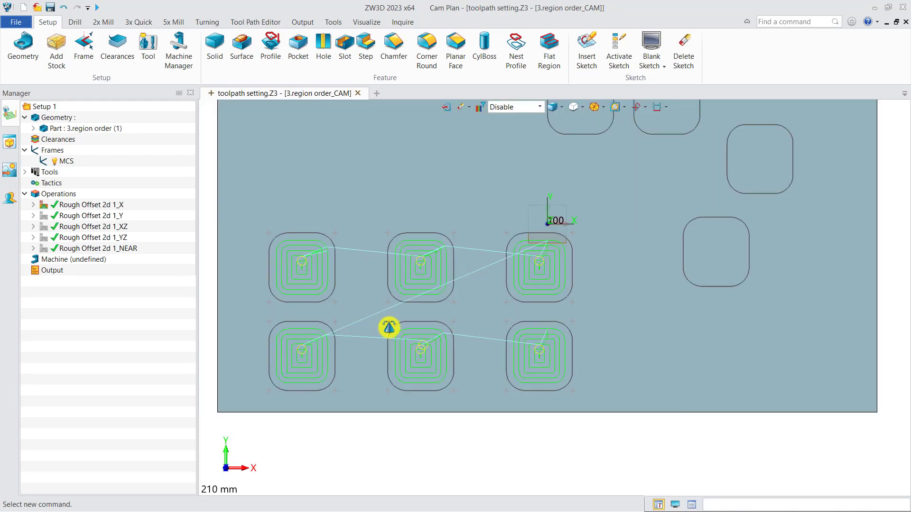
pyautogui.rightClick(71, 205)
pyautogui.click(106, 156)
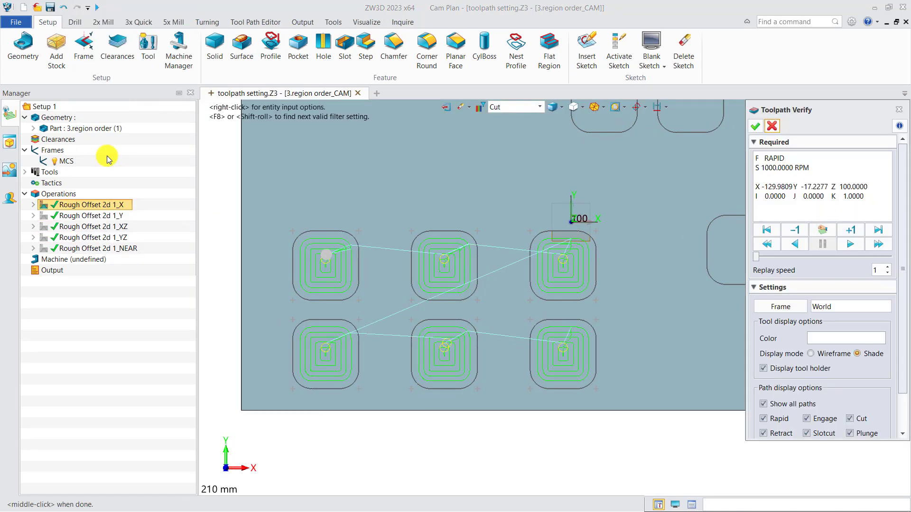
pyautogui.click(823, 340)
pyautogui.click(695, 439)
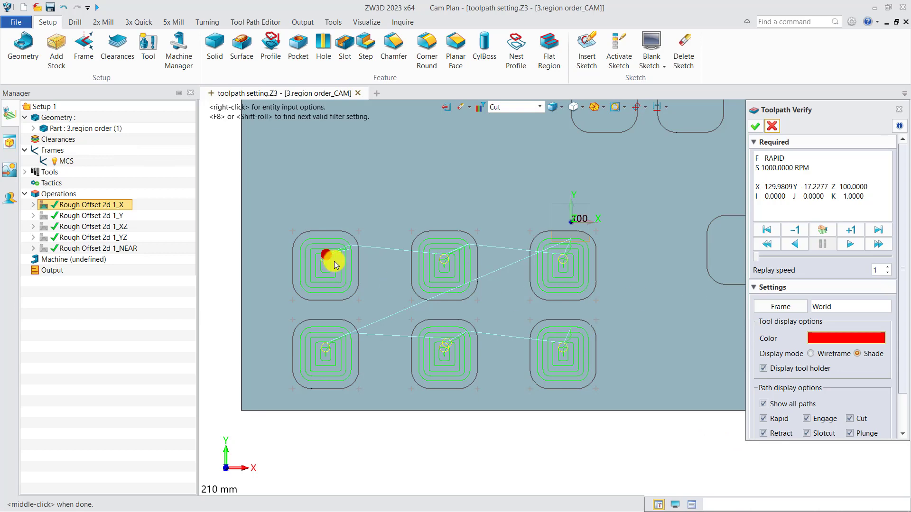
pyautogui.moveTo(756, 256); pyautogui.dragTo(873, 260)
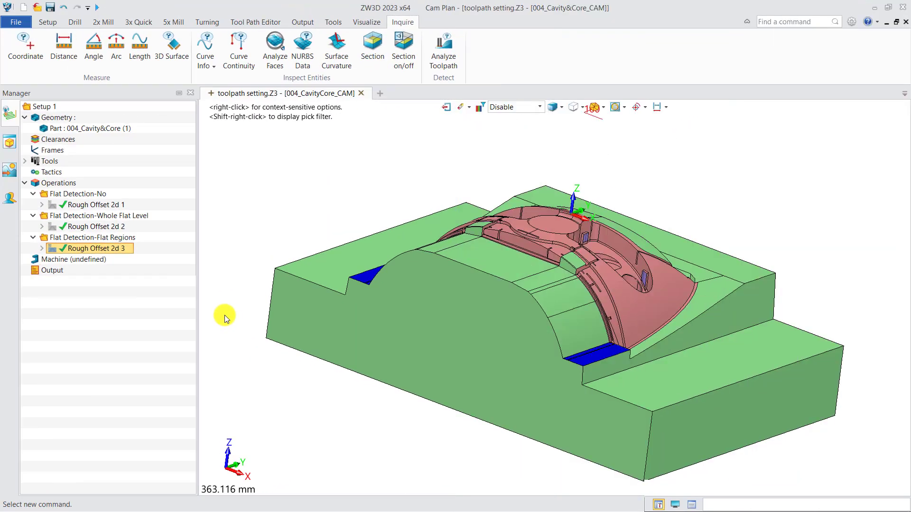
# Review Rough Offset 2d 1's Flat Detection modes, leaving it set to No
pyautogui.doubleClick(71, 206)
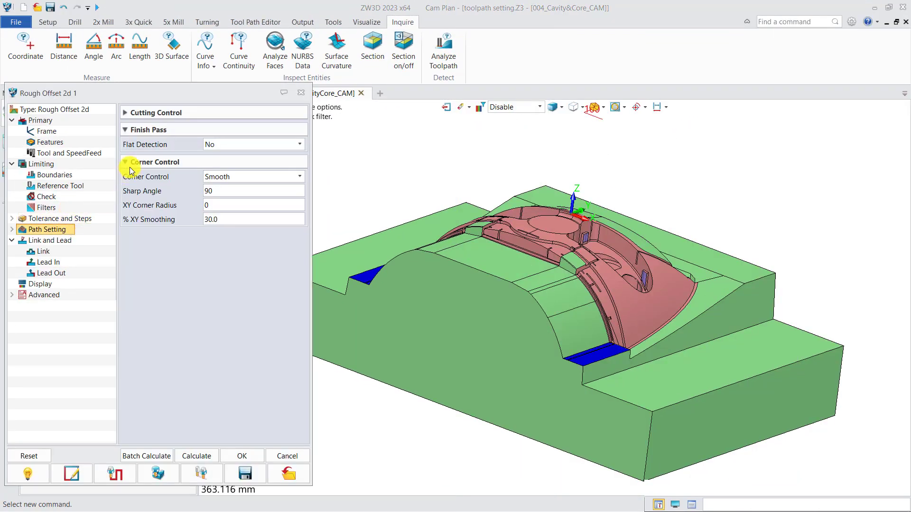
pyautogui.click(221, 150)
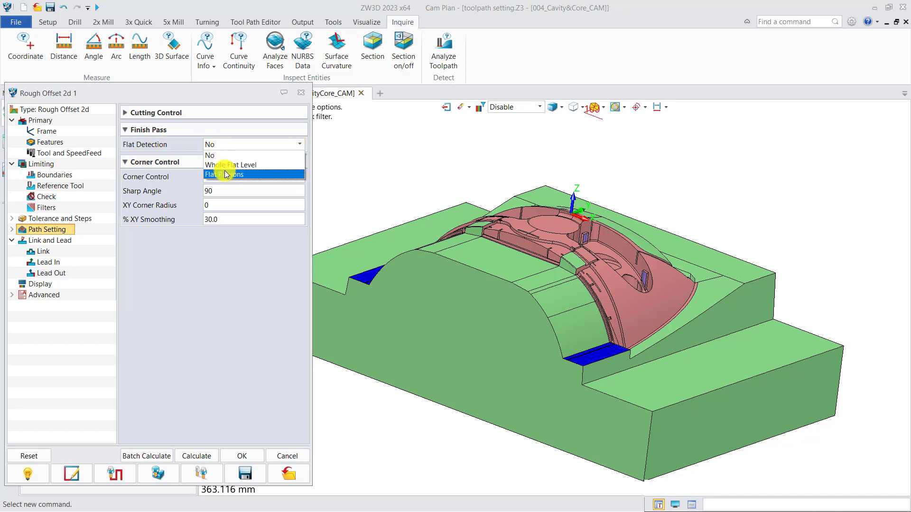
pyautogui.click(301, 94)
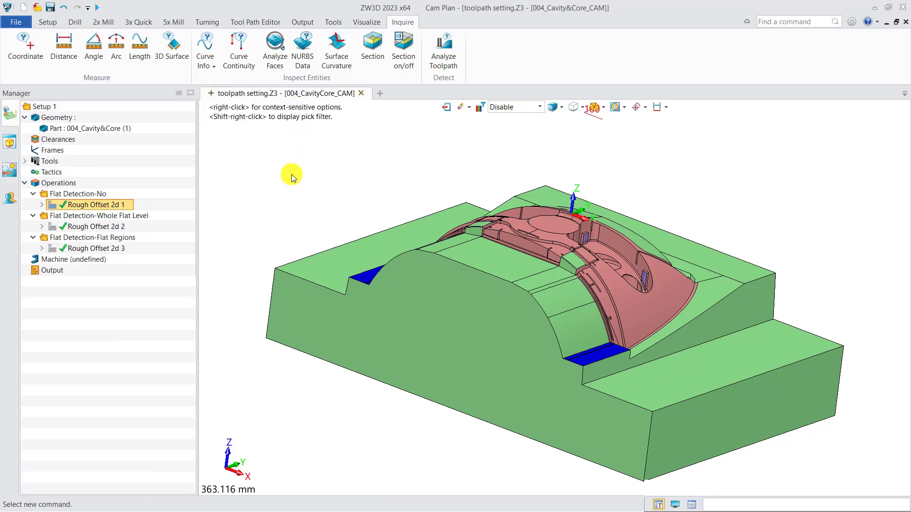
# Show the cavity-and-core part in front view, zoomed out and shifted left
pyautogui.hotkey('ctrl', 'Down')
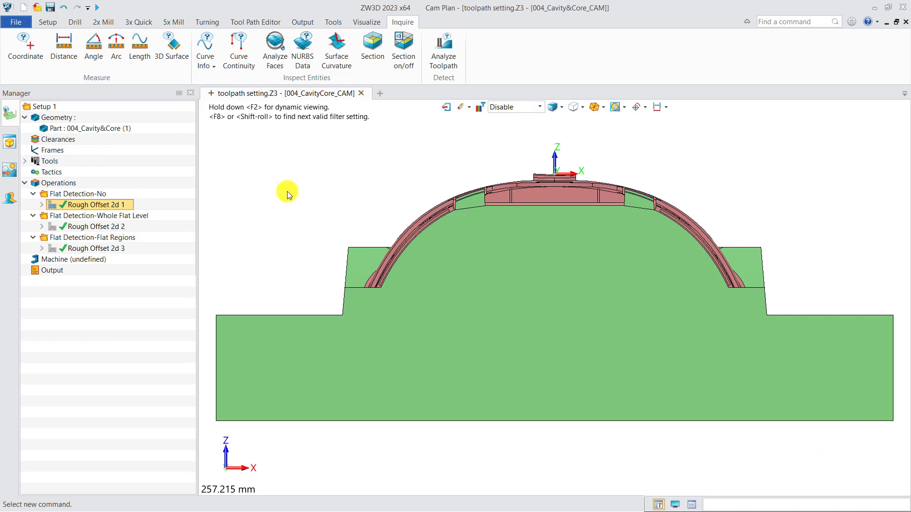
pyautogui.scroll(-1, 287, 192)
pyautogui.moveTo(318, 187); pyautogui.dragTo(302, 190, button='middle')
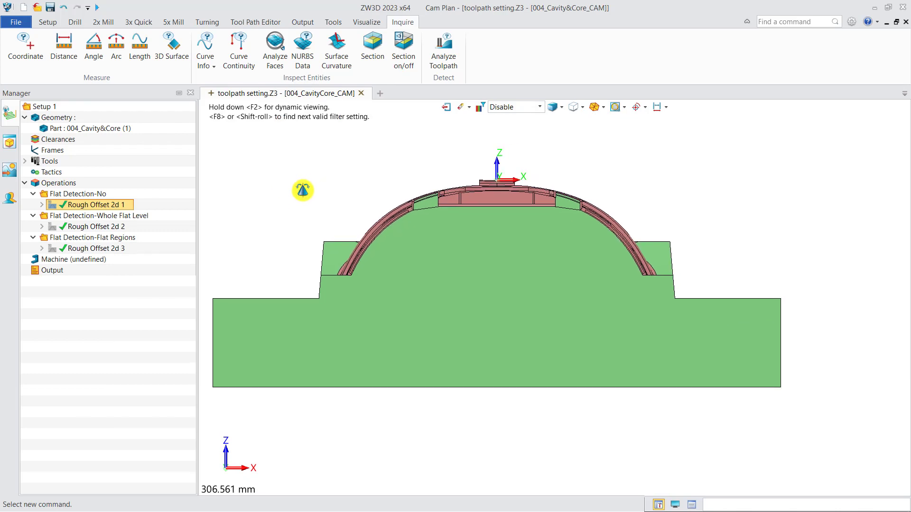
# Measure a distance on the part with Inquire Distance
pyautogui.click(76, 52)
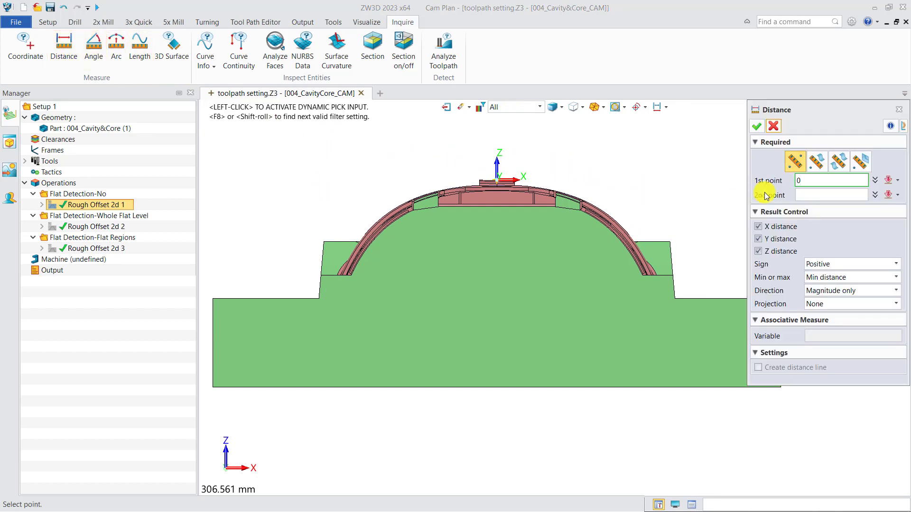
pyautogui.click(707, 298)
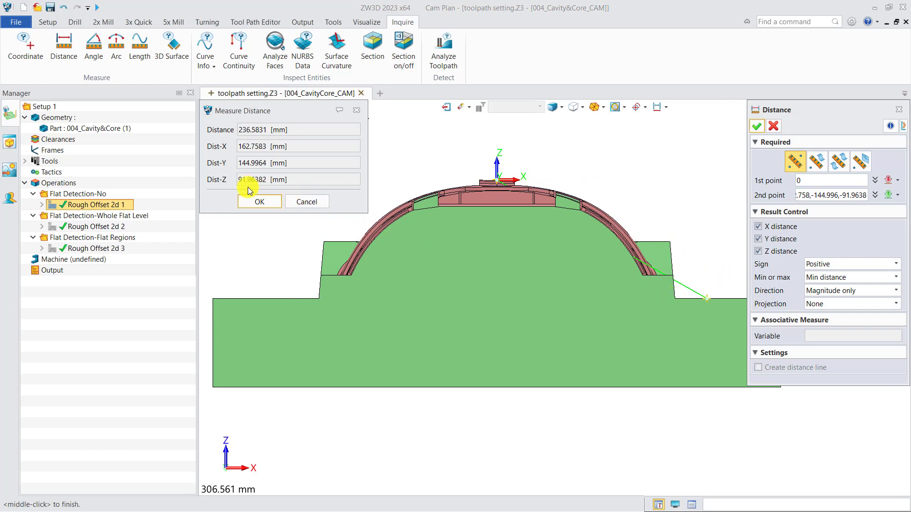
pyautogui.click(357, 110)
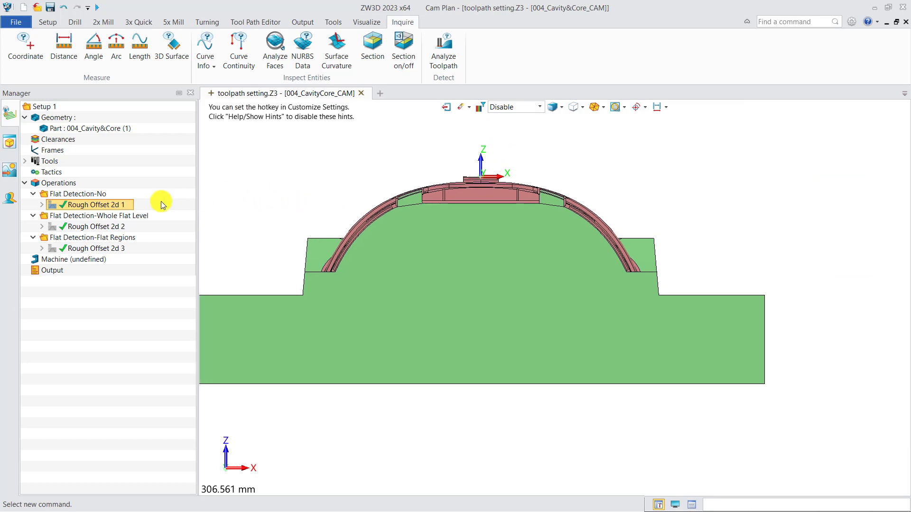
# Check Rough Offset 2d 1's Tolerance and Steps stepdown of 10
pyautogui.doubleClick(97, 205)
pyautogui.click(81, 219)
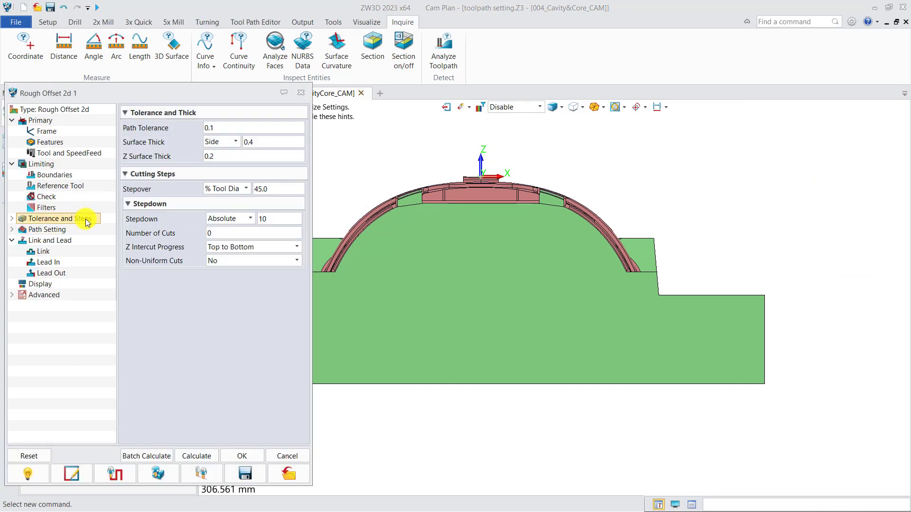
pyautogui.click(274, 218)
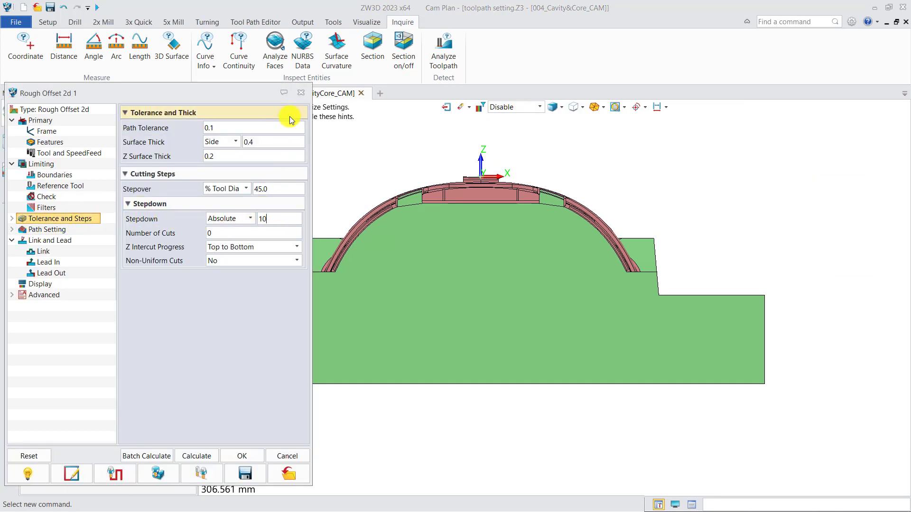
pyautogui.click(300, 93)
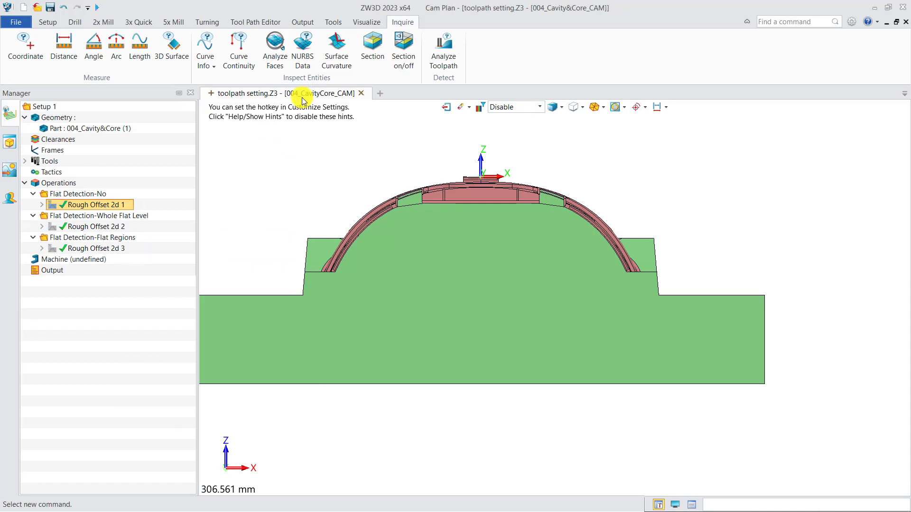
# Show and hide Rough Offset 2d 1's toolpath levels, then open Rough Offset 2d 2's settings
pyautogui.click(53, 205)
pyautogui.scroll(2, 698, 300)
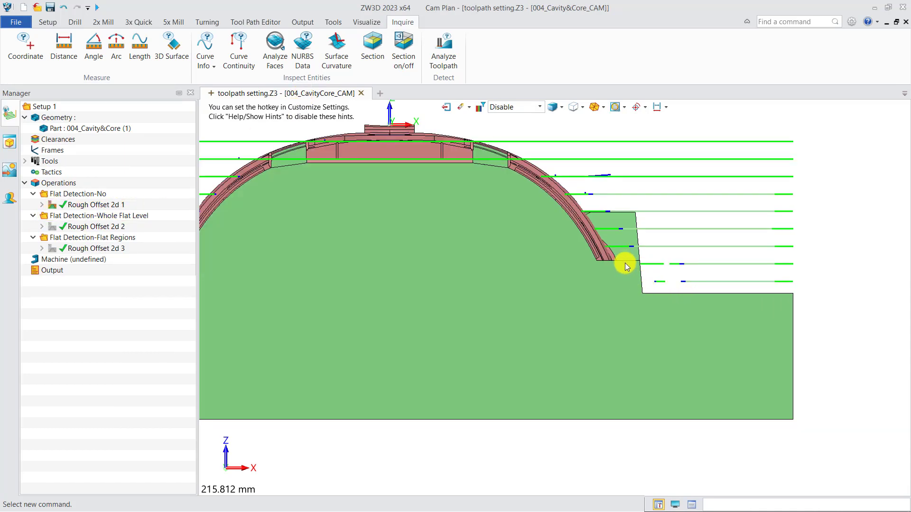
pyautogui.click(52, 205)
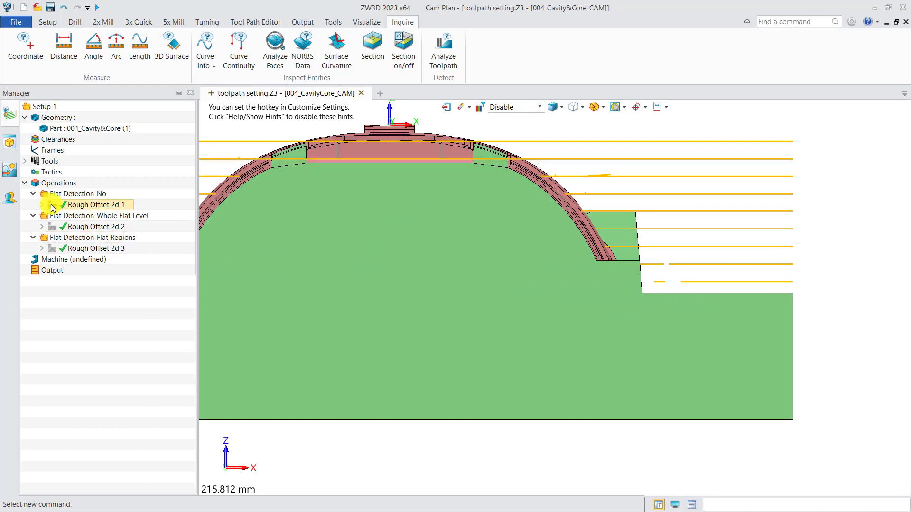
pyautogui.doubleClick(91, 227)
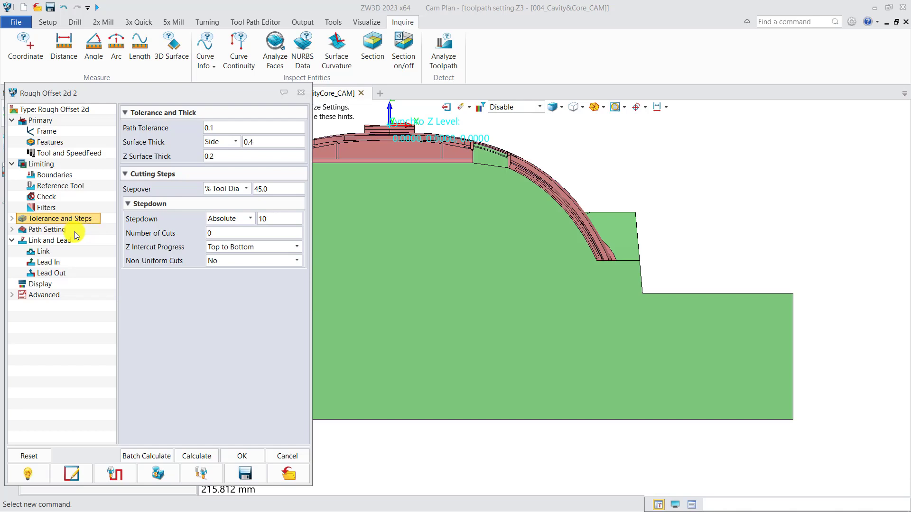
# Review Rough Offset 2d 2's finish pass and corner options and its Whole Flat Level toolpath across the part
pyautogui.click(72, 229)
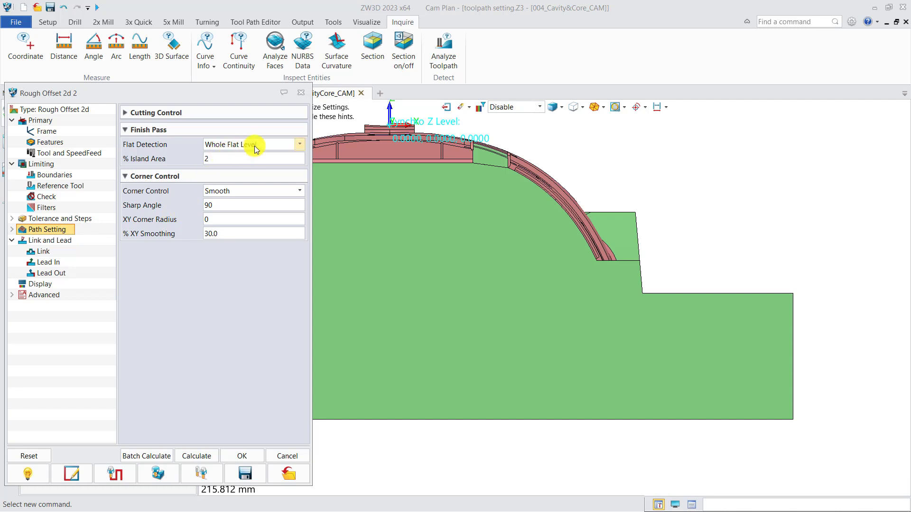
pyautogui.click(300, 94)
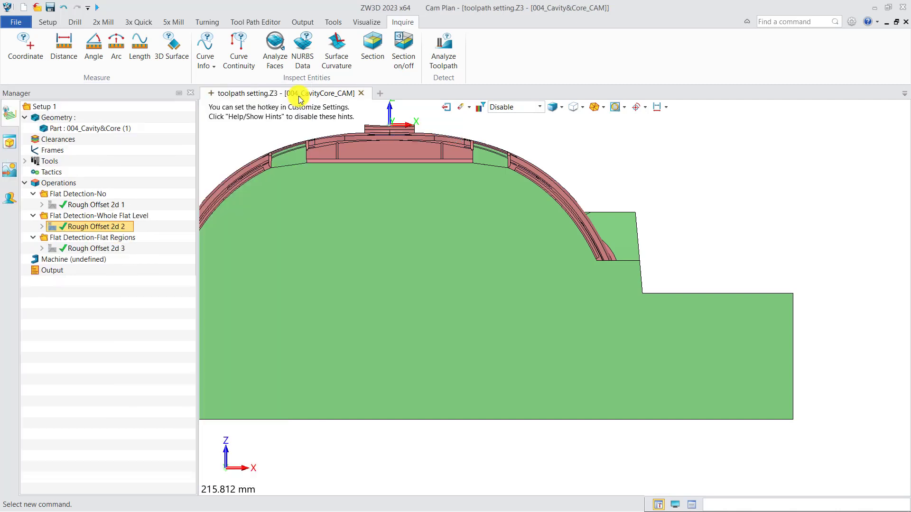
pyautogui.click(54, 230)
pyautogui.click(232, 272)
pyautogui.scroll(3, 600, 312)
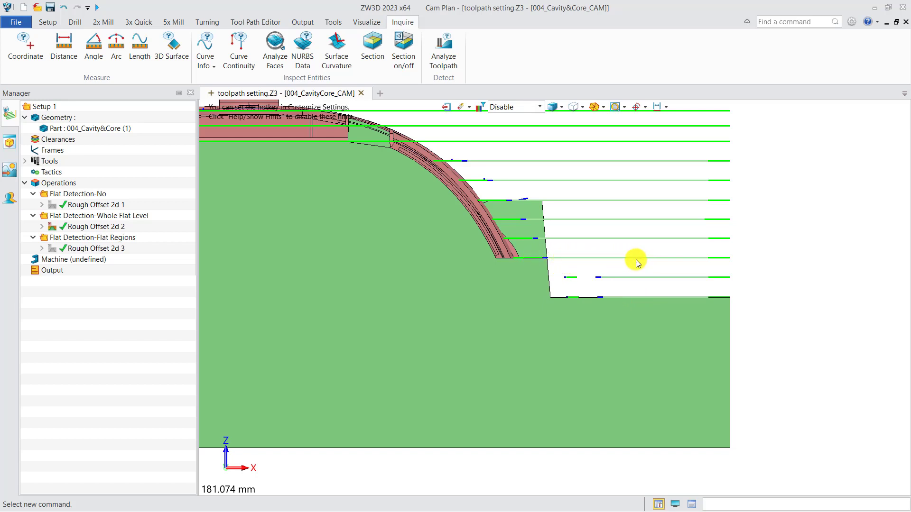
pyautogui.scroll(-2, 636, 260)
pyautogui.moveTo(514, 320); pyautogui.dragTo(482, 333, button='middle')
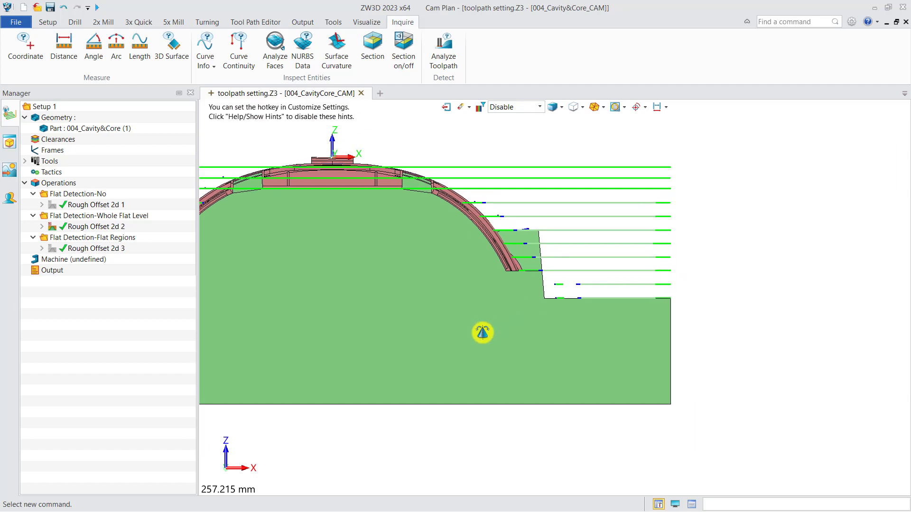
# Review the Flat Regions operation Rough Offset 2d 3 and display its toolpath
pyautogui.doubleClick(80, 248)
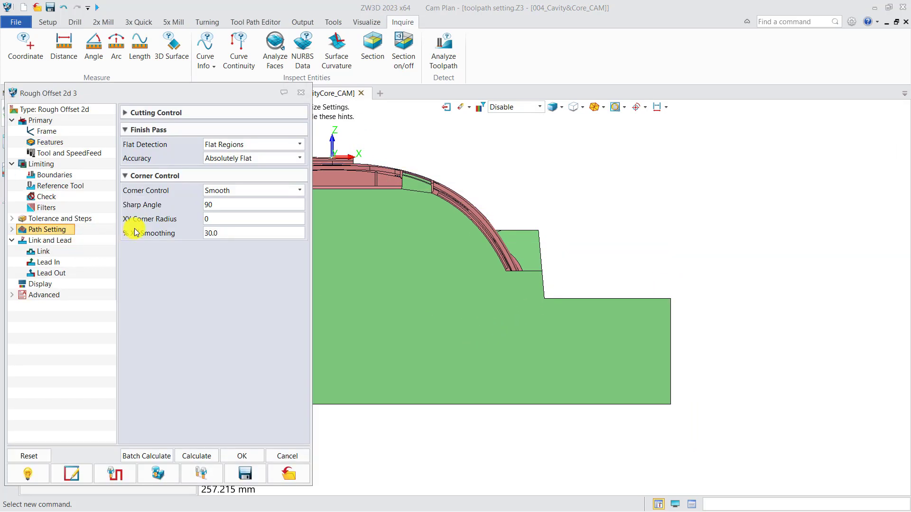
pyautogui.click(301, 92)
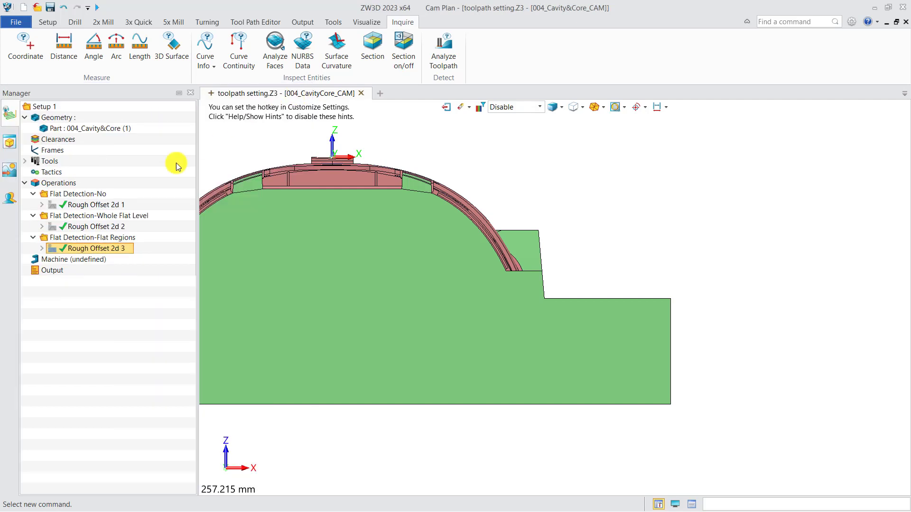
pyautogui.click(52, 248)
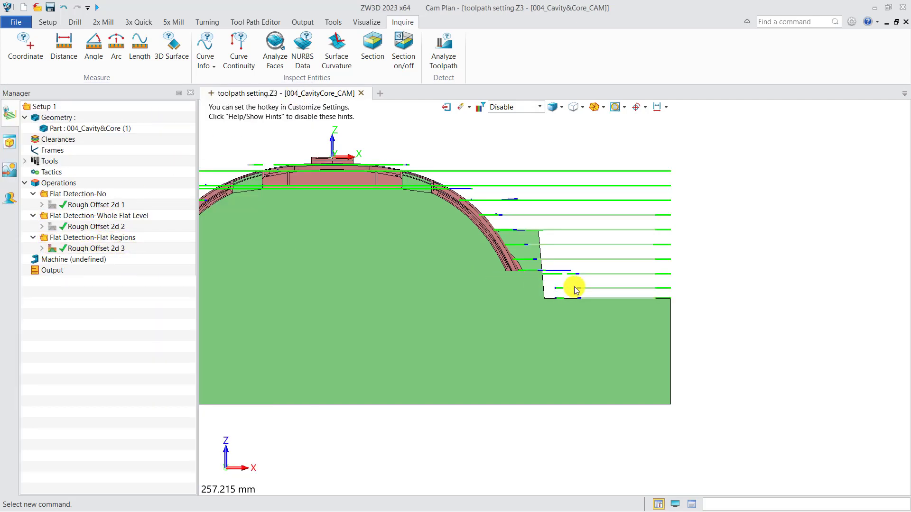
pyautogui.scroll(3, 574, 287)
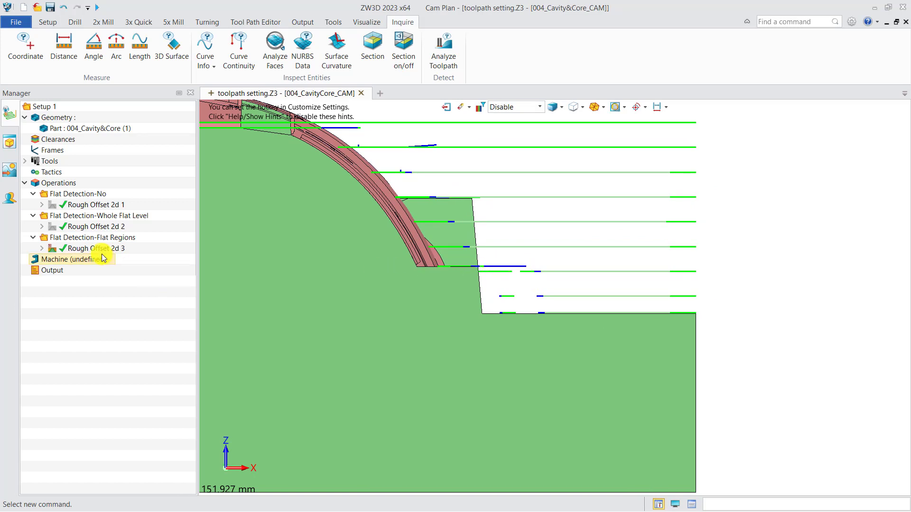
# Verify Rough Offset 2d 3, placing the tool at a picked point and advancing it along the toolpath
pyautogui.click(97, 249)
pyautogui.rightClick(95, 248)
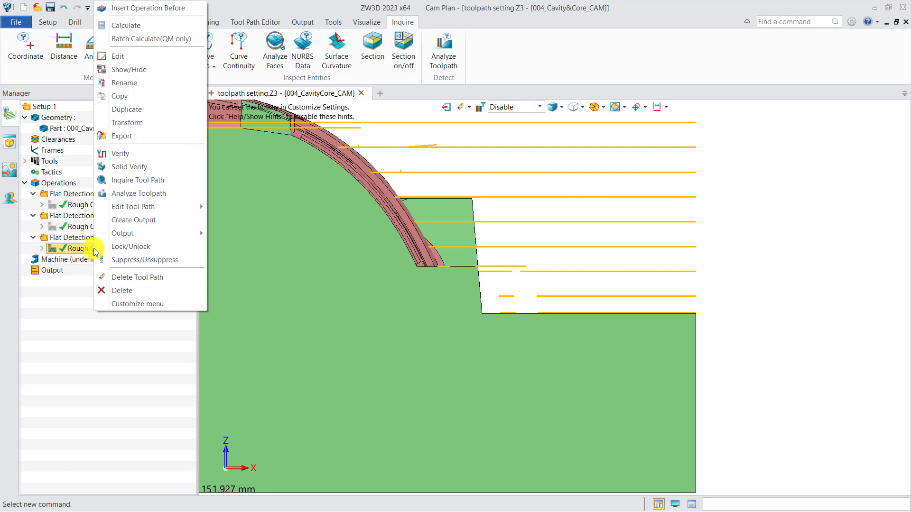
pyautogui.click(121, 154)
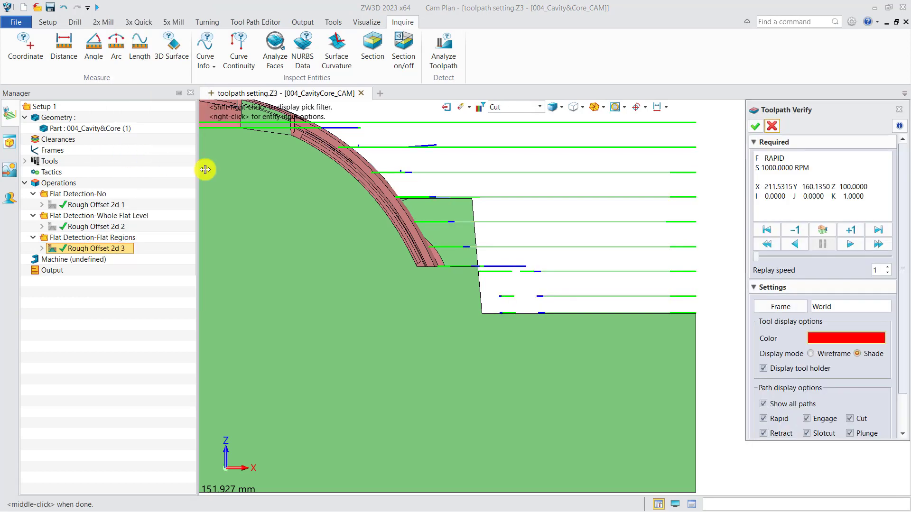
pyautogui.click(822, 230)
pyautogui.click(591, 247)
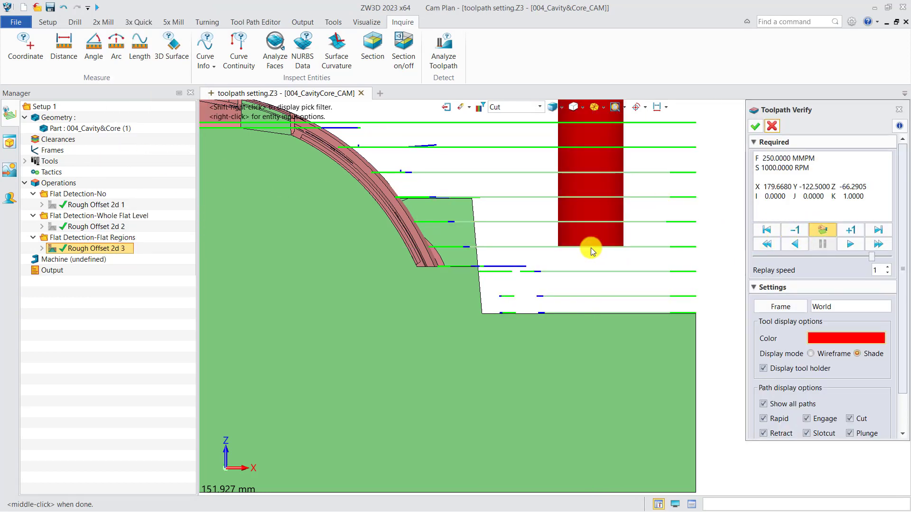
pyautogui.moveTo(872, 260); pyautogui.dragTo(880, 260)
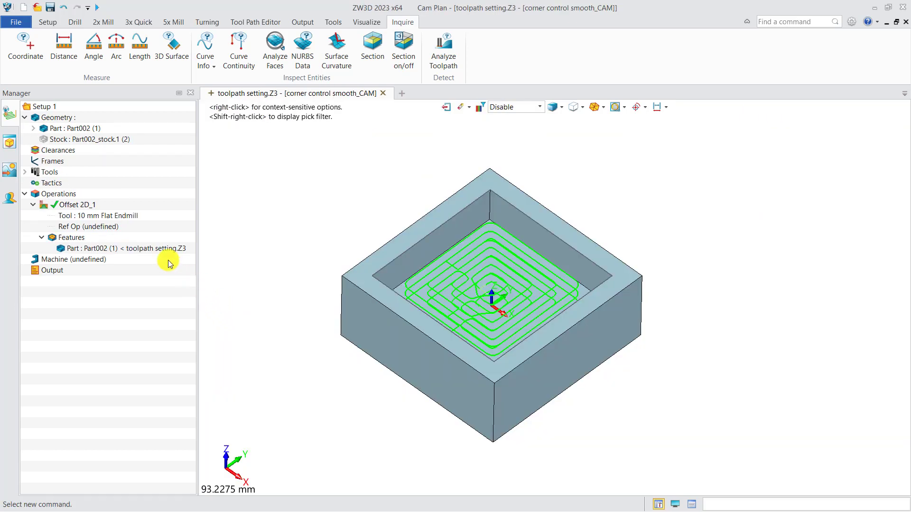
# Open Offset 2D_1's settings in the corner control smooth document with a top view of the pocket
pyautogui.click(76, 205)
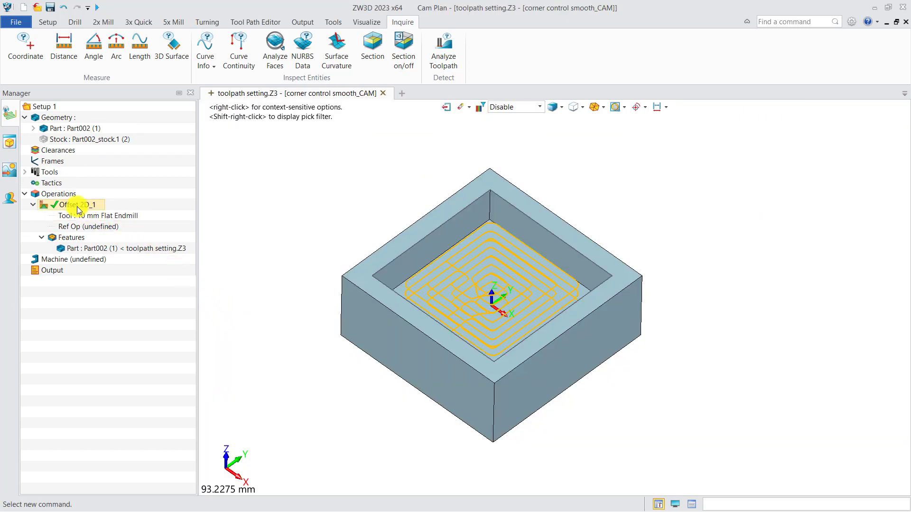
pyautogui.doubleClick(76, 204)
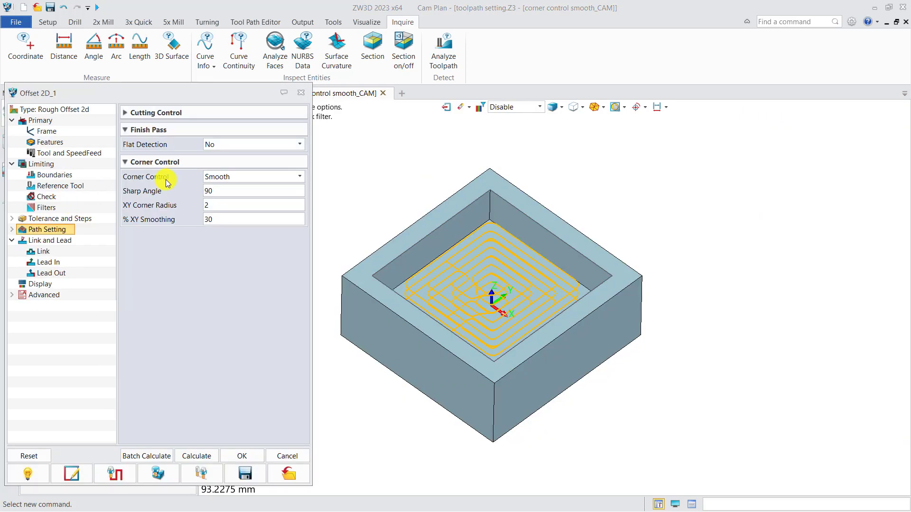
pyautogui.click(355, 237)
pyautogui.hotkey('ctrl', 'Up')
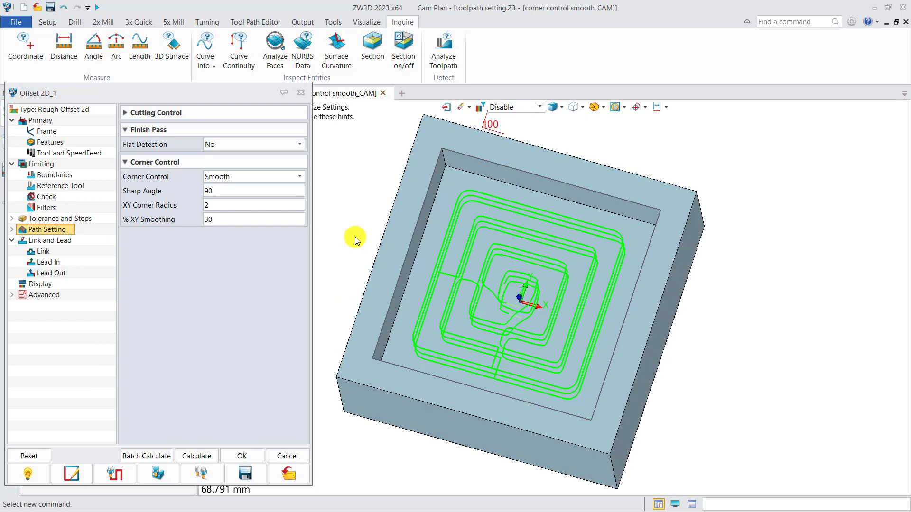
pyautogui.moveTo(421, 236); pyautogui.dragTo(388, 239, button='middle')
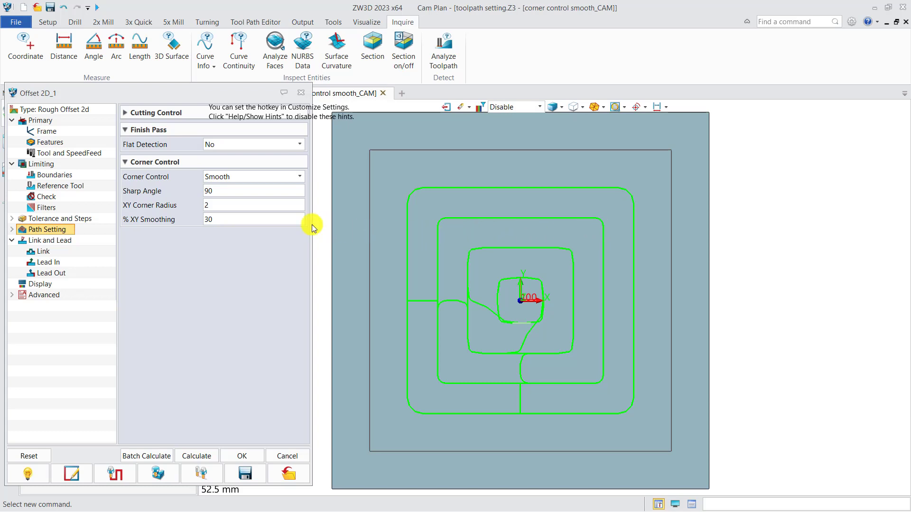
# Set XY Corner Radius to 5 and % XY Smoothing to 60, recalculating after each
pyautogui.click(215, 206)
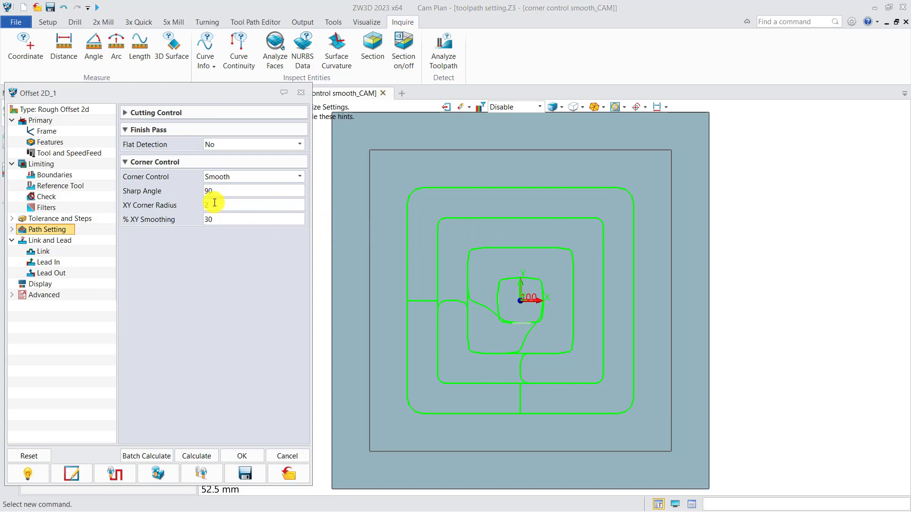
pyautogui.click(217, 219)
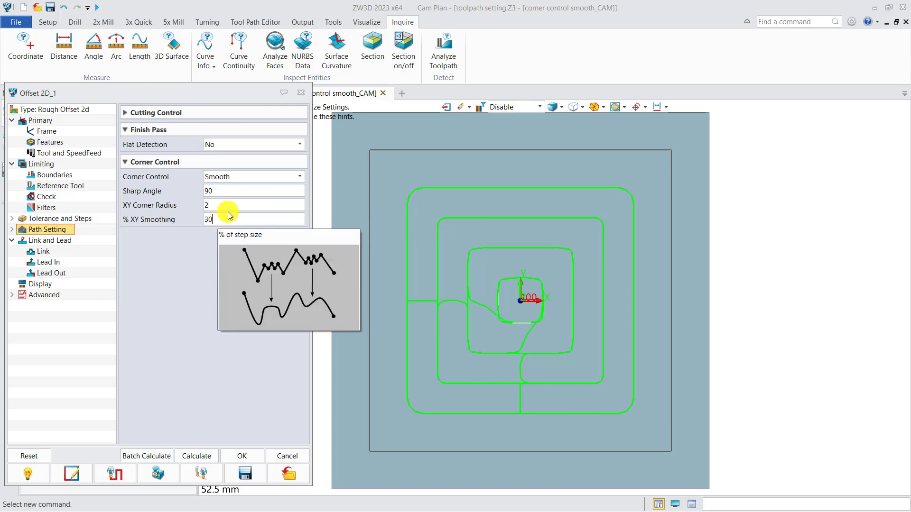
pyautogui.click(220, 207)
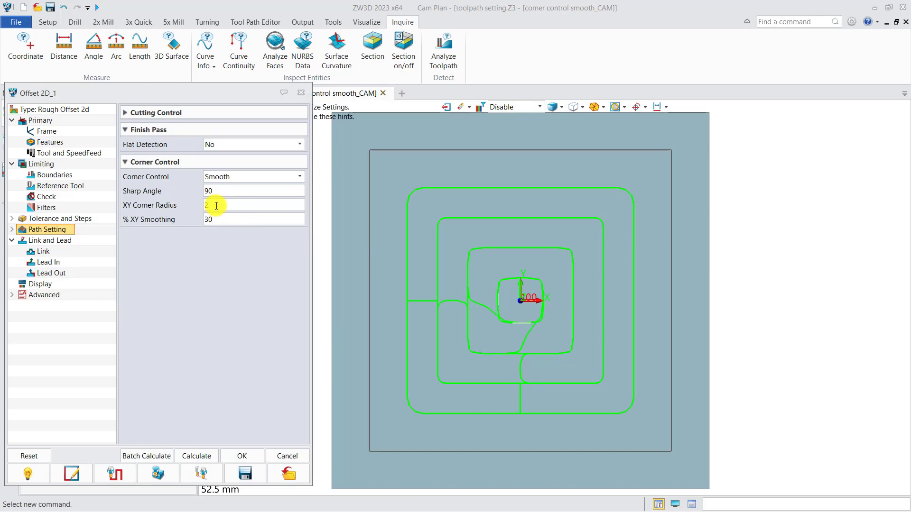
pyautogui.press('BackSpace')
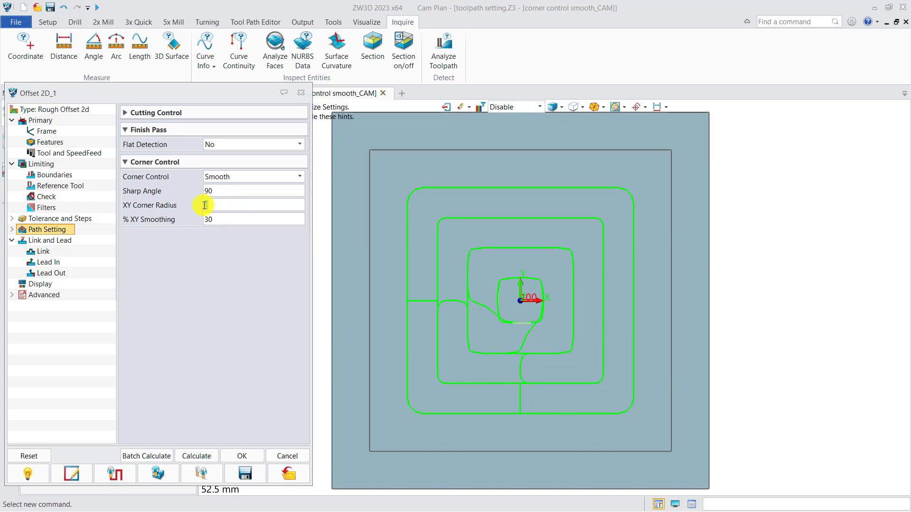
pyautogui.write('5')
pyautogui.click(205, 455)
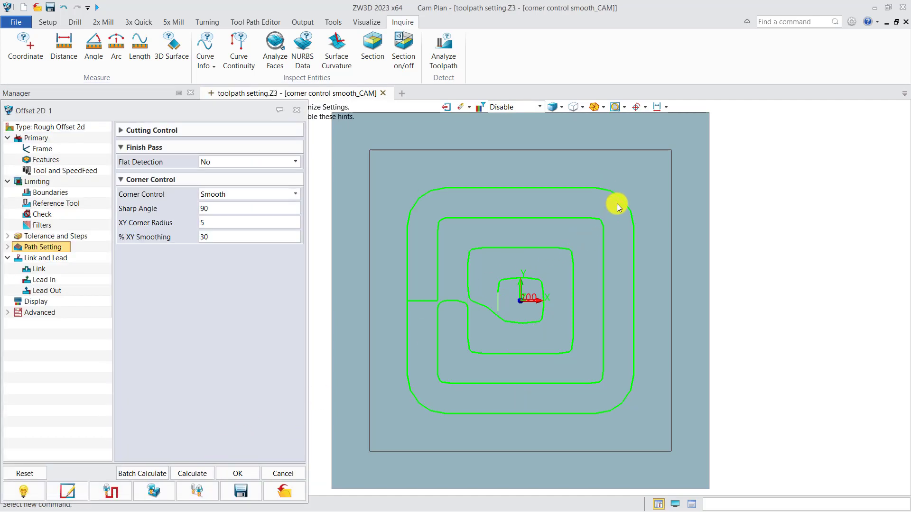
pyautogui.doubleClick(204, 236)
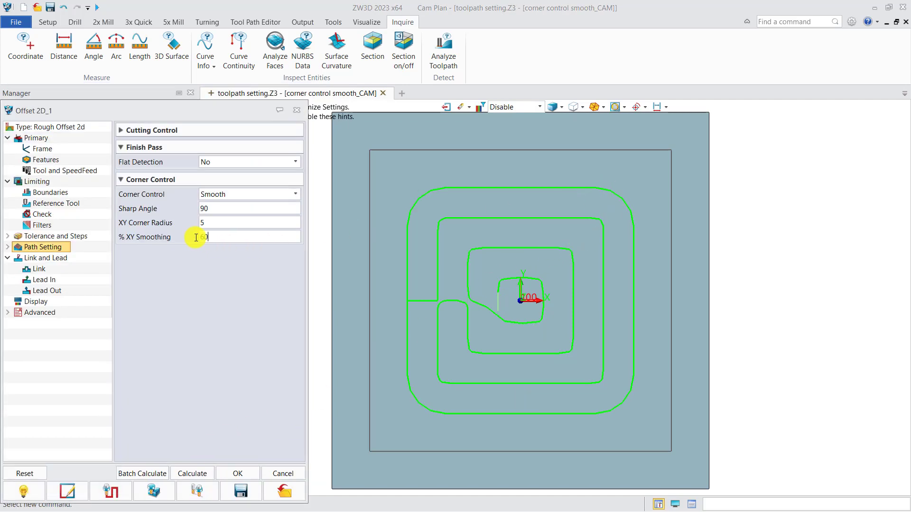
pyautogui.write('60')
pyautogui.click(198, 474)
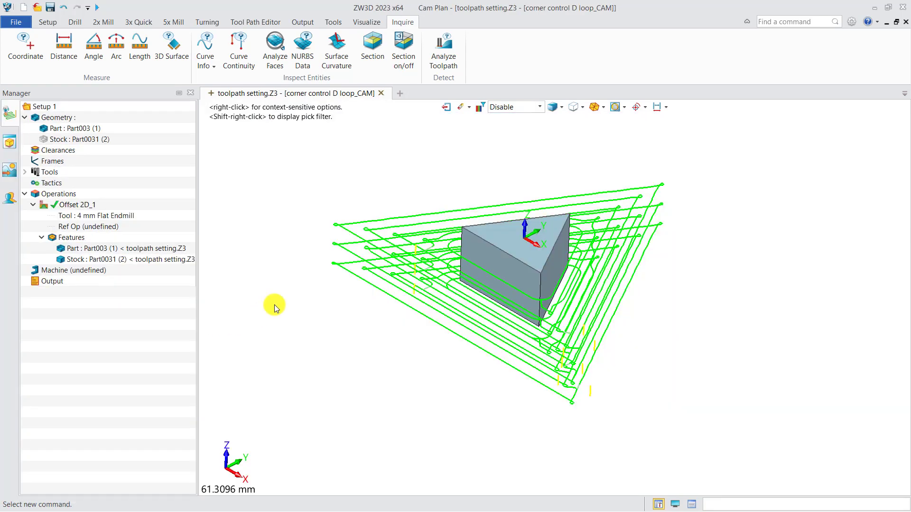
# Open Offset 2D_1's settings in top view and zoom into a D Loop corner loop
pyautogui.hotkey('ctrl', 'Up')
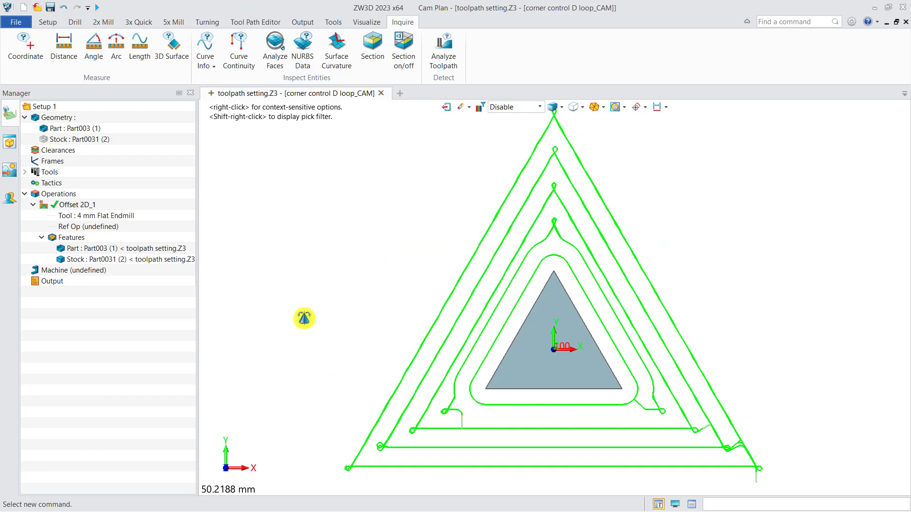
pyautogui.doubleClick(76, 204)
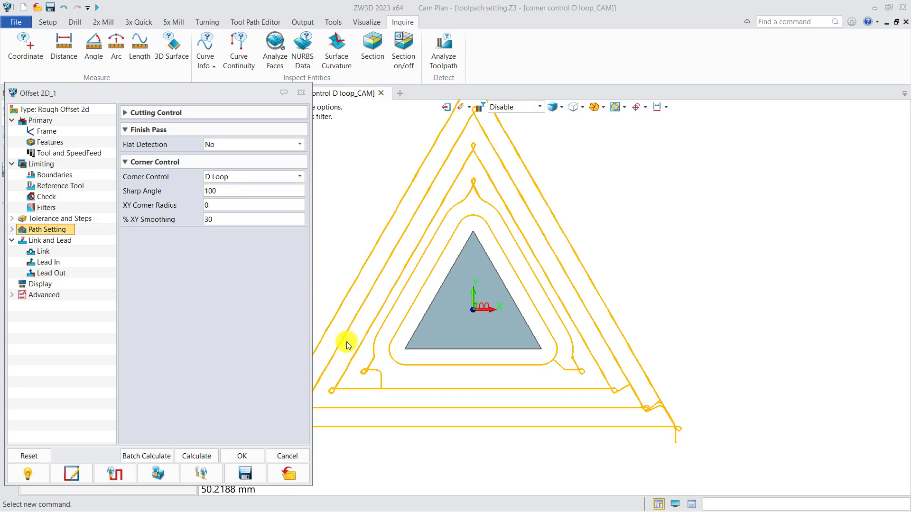
pyautogui.scroll(3, 332, 396)
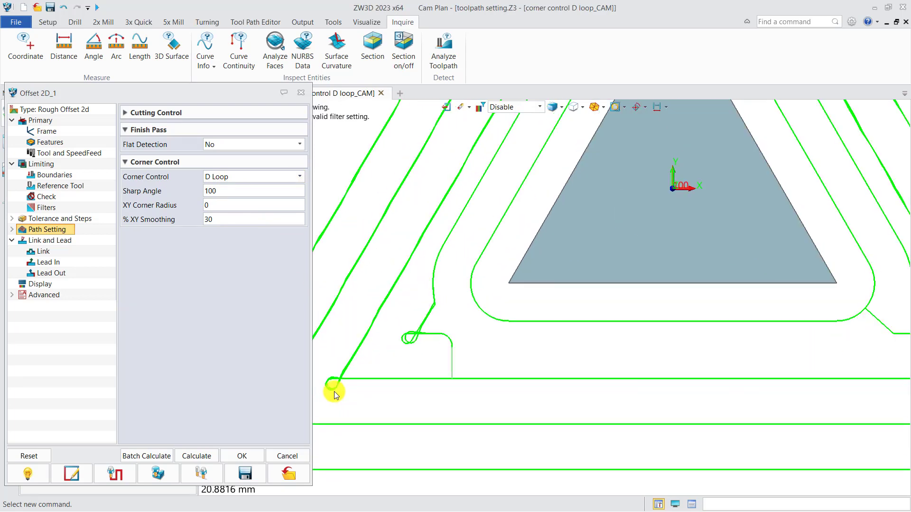